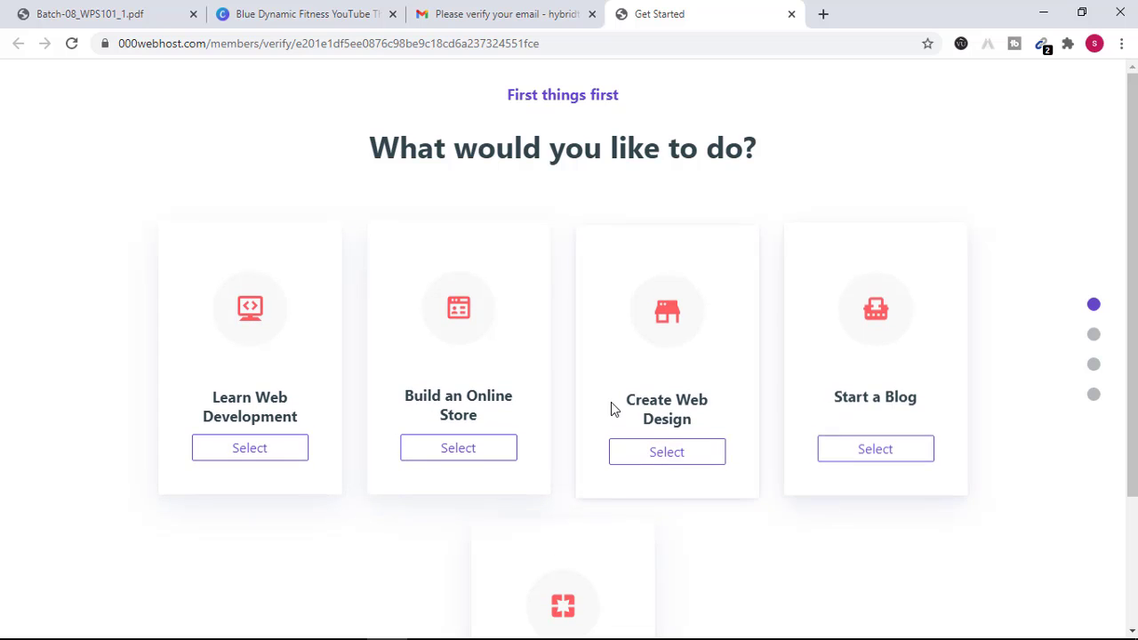
- Select Start a Blog as the site's goal and choose a writing topic tile
scroll(610, 404, "down", 2)
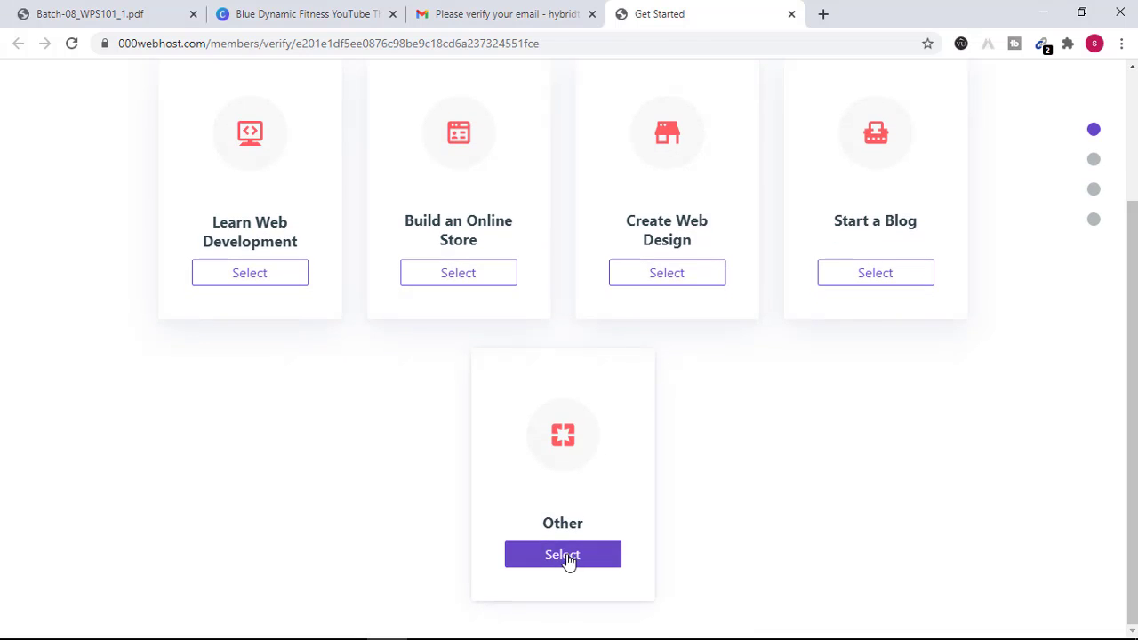
left_click(569, 562)
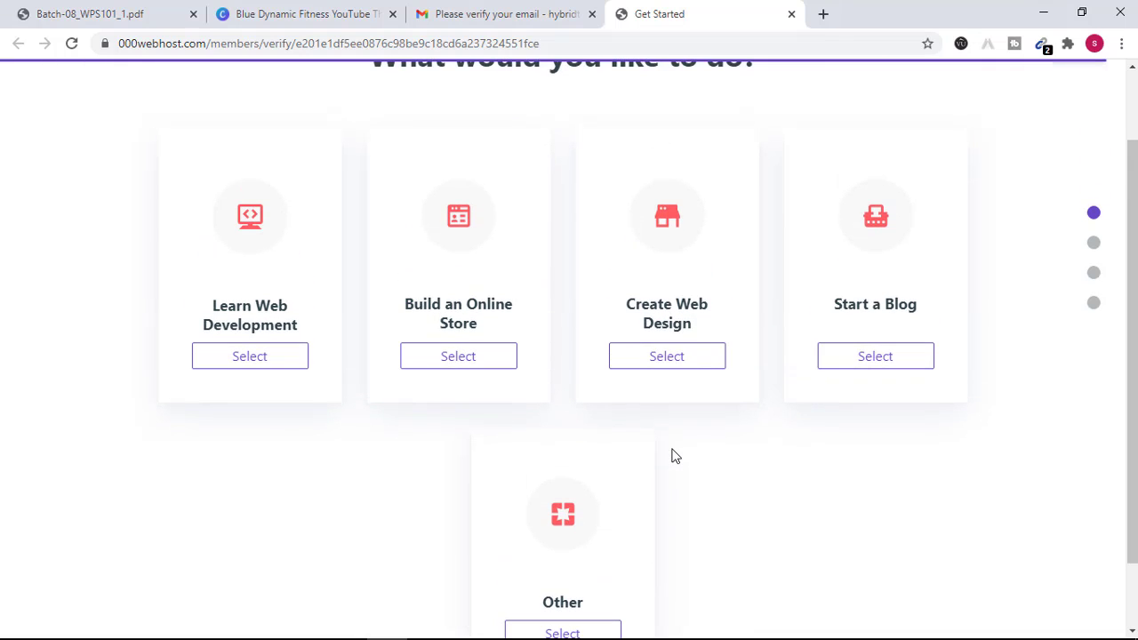
left_click(871, 363)
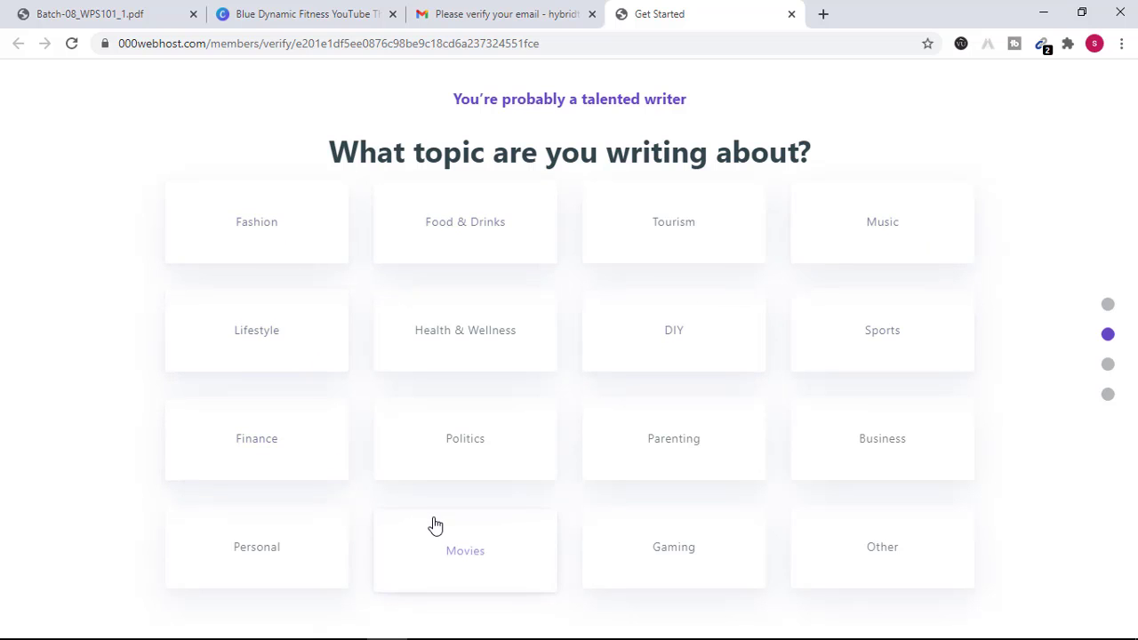
left_click(841, 545)
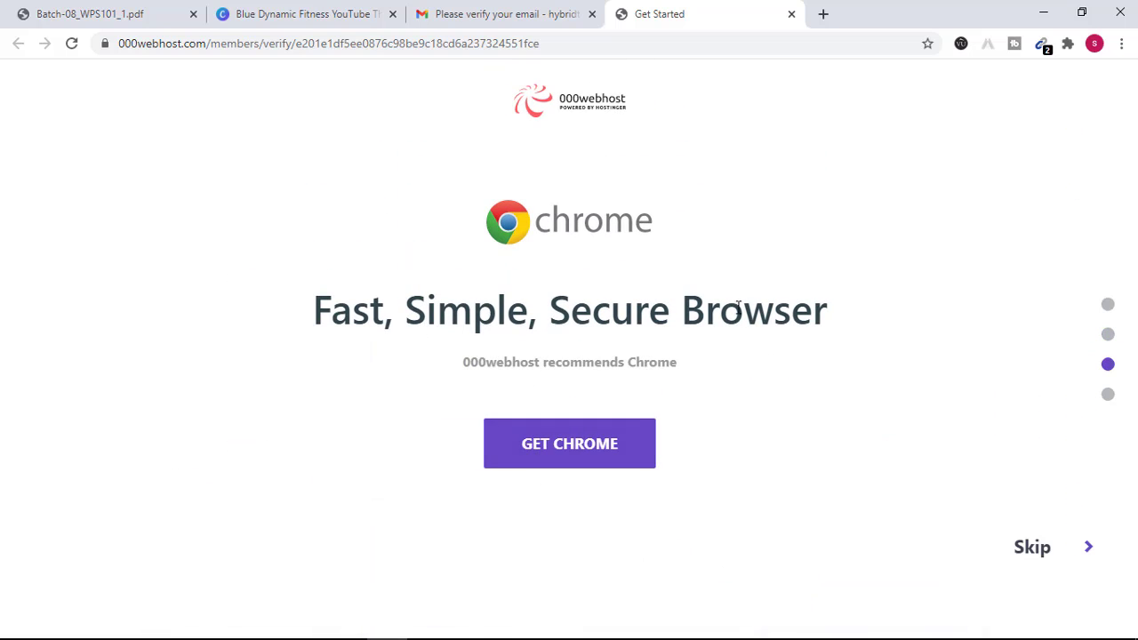
- Dismiss the Get Chrome recommendation, closing the Chrome page, and skip the slide
left_click(599, 450)
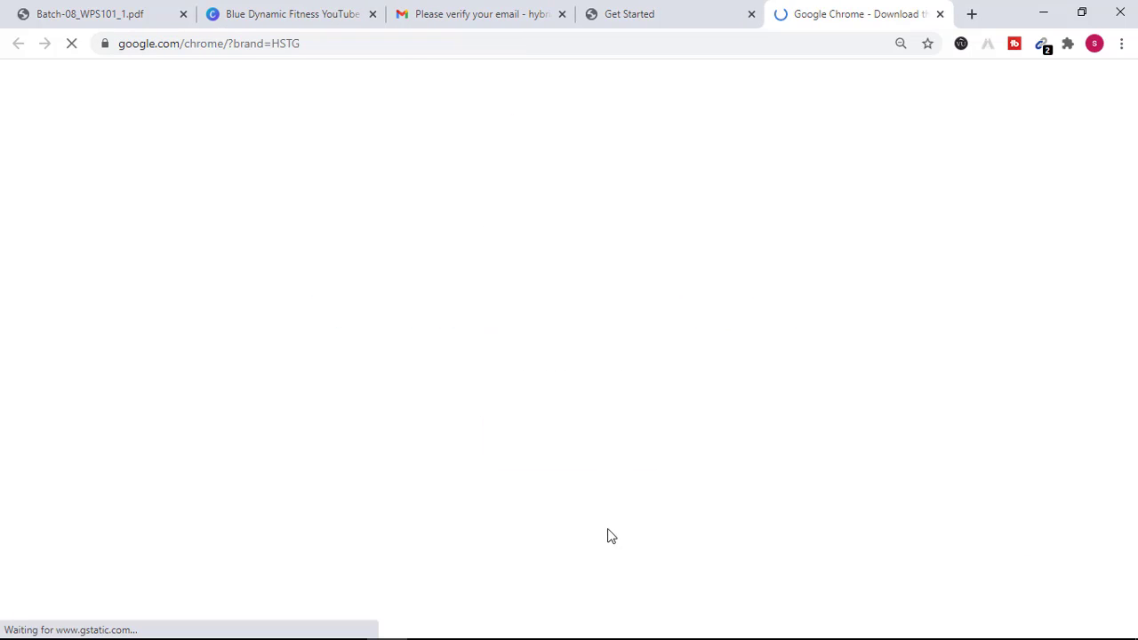
left_click(940, 14)
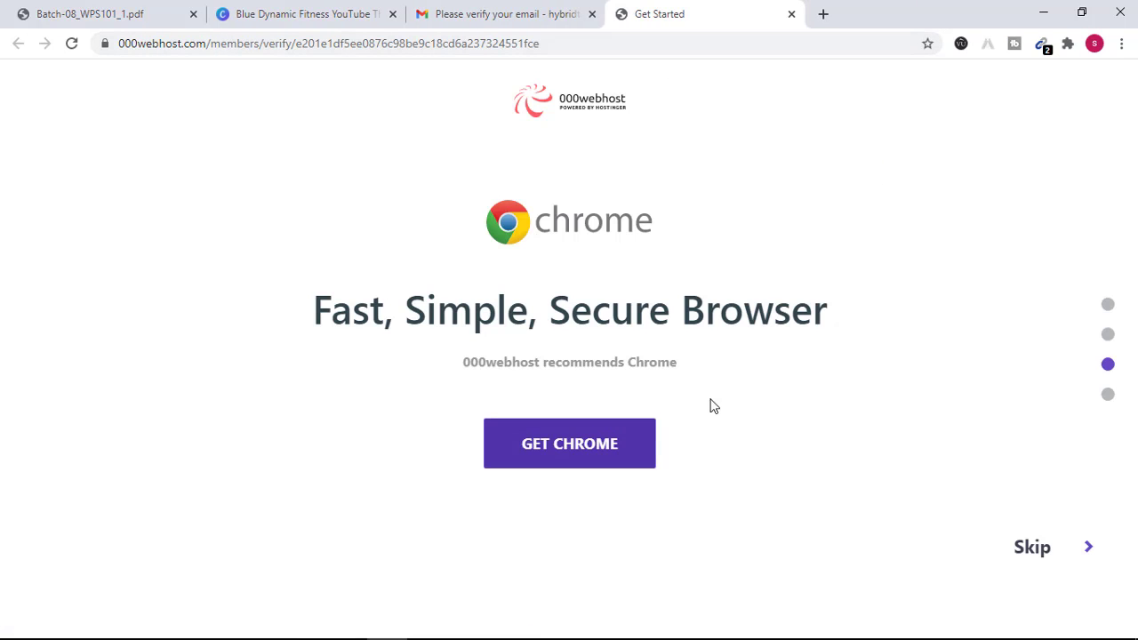
left_click(1033, 556)
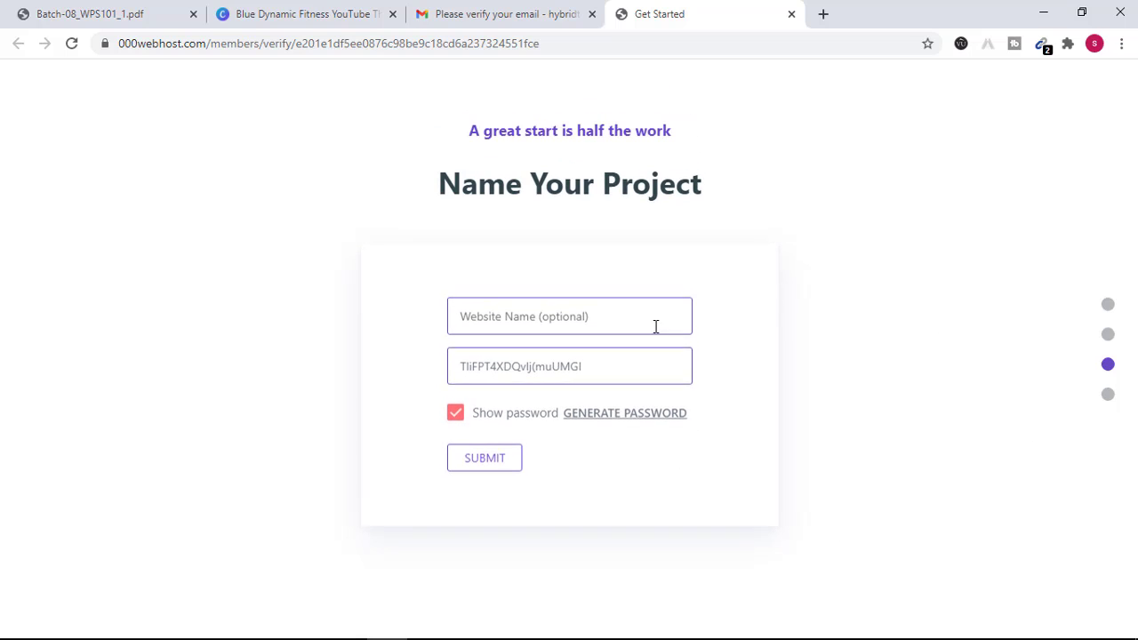
- Submit the project as 'hybridtech' with a pasted replacement password
left_click(551, 320)
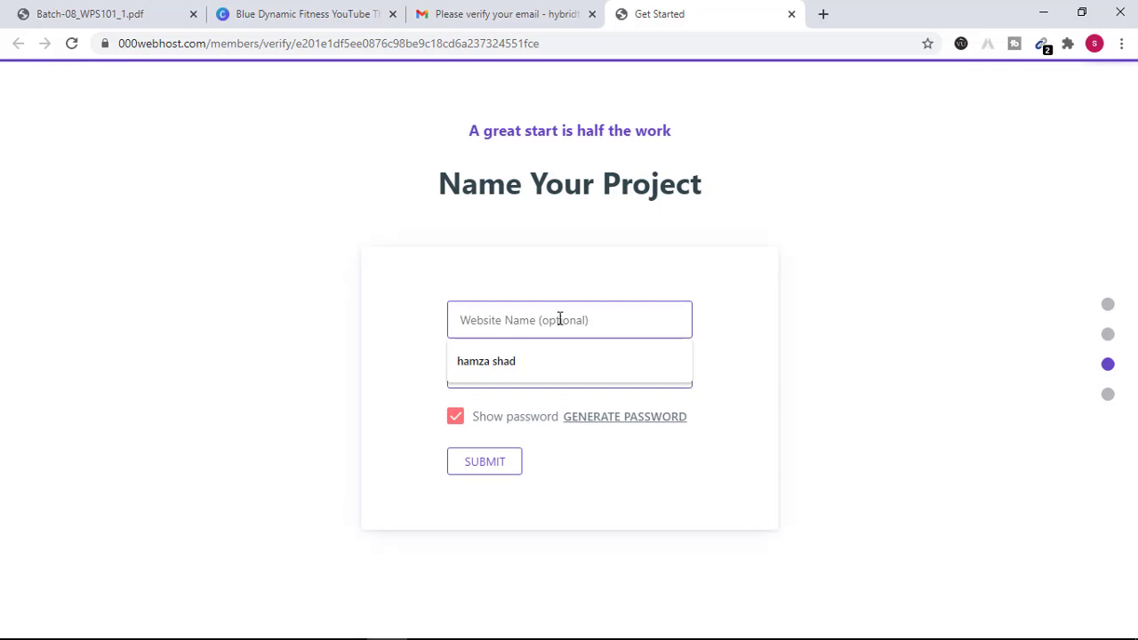
type("s")
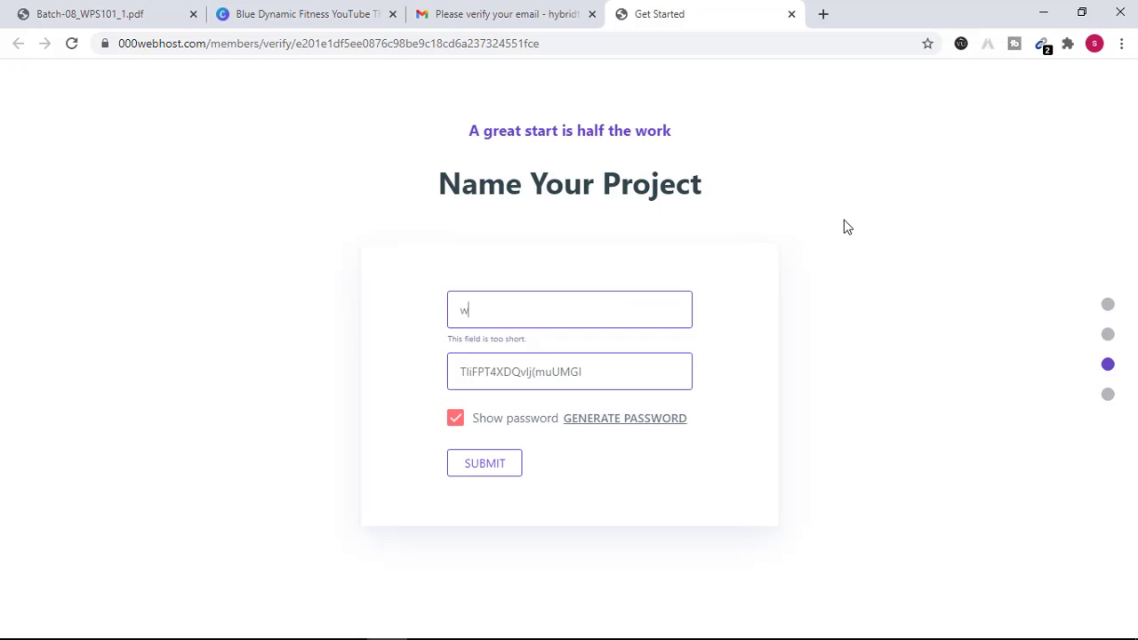
key("BackSpace")
type("hybridtech")
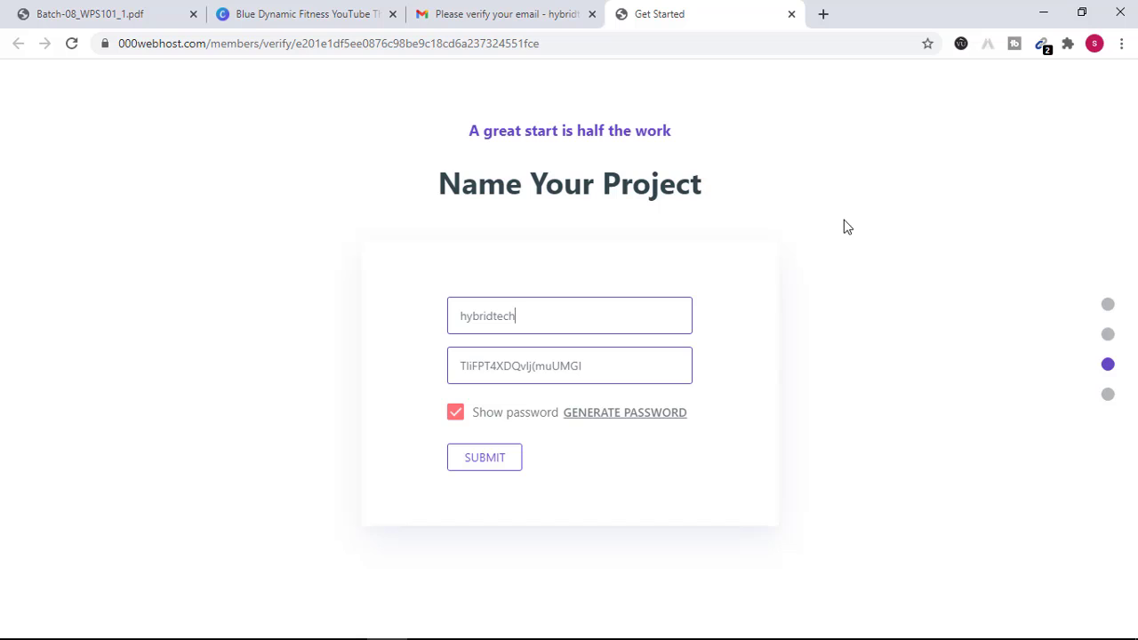
left_click(633, 384)
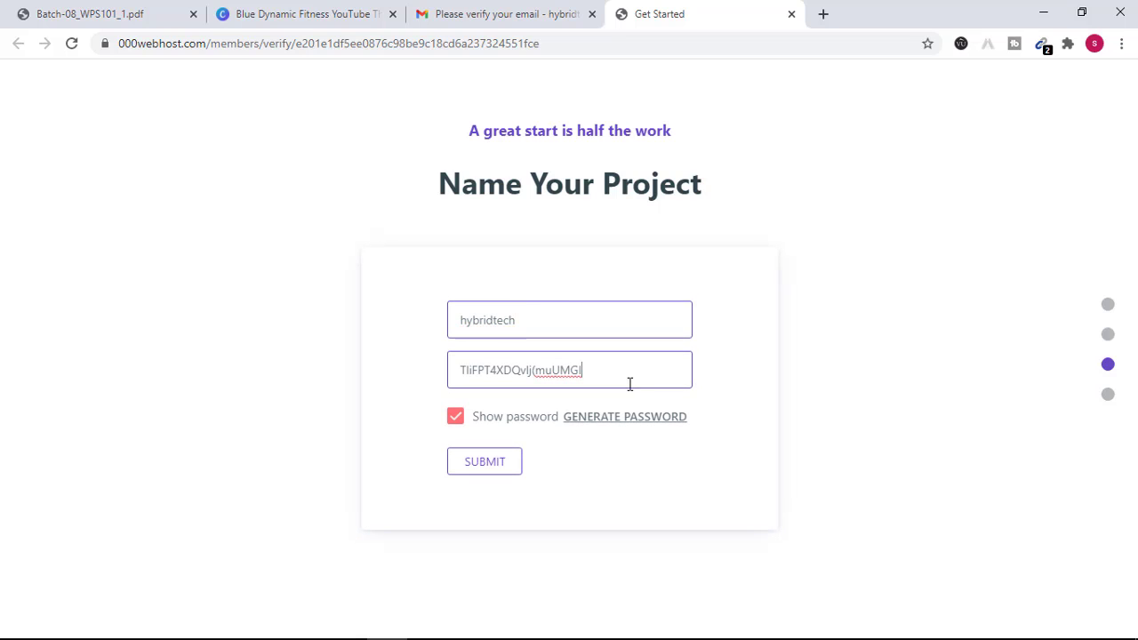
key("ctrl+a")
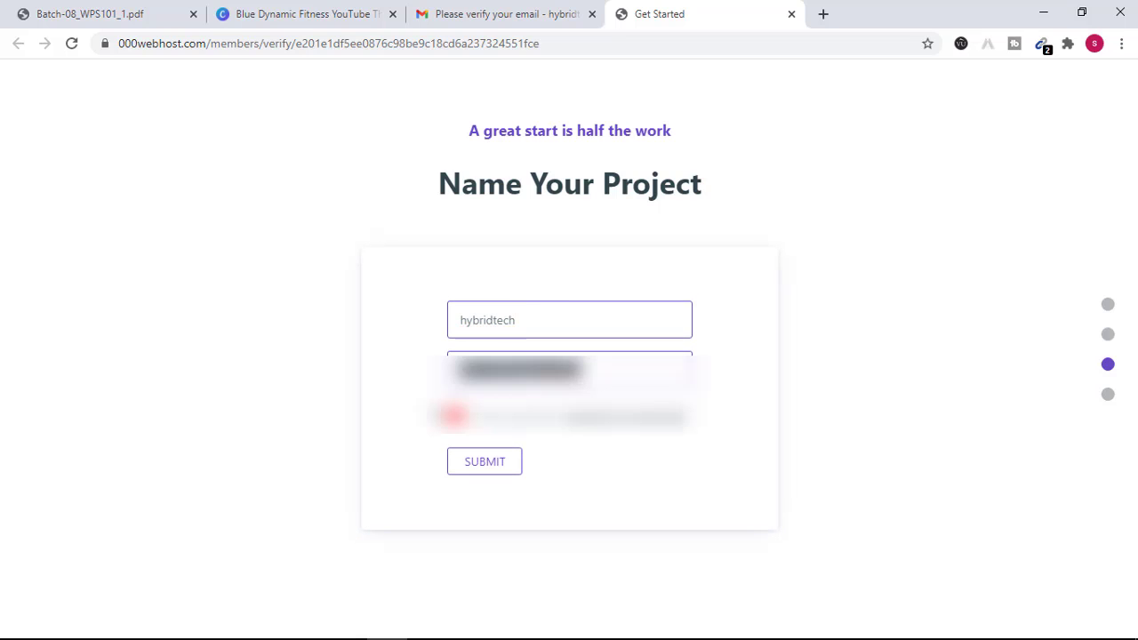
key("BackSpace")
key("ctrl+v")
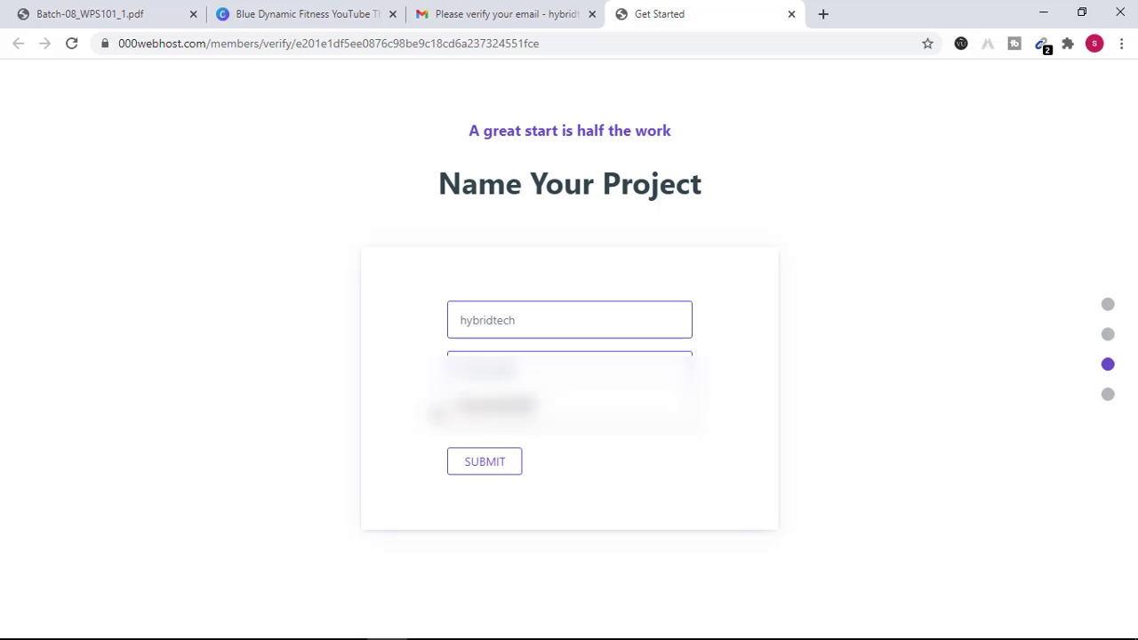
left_click(477, 463)
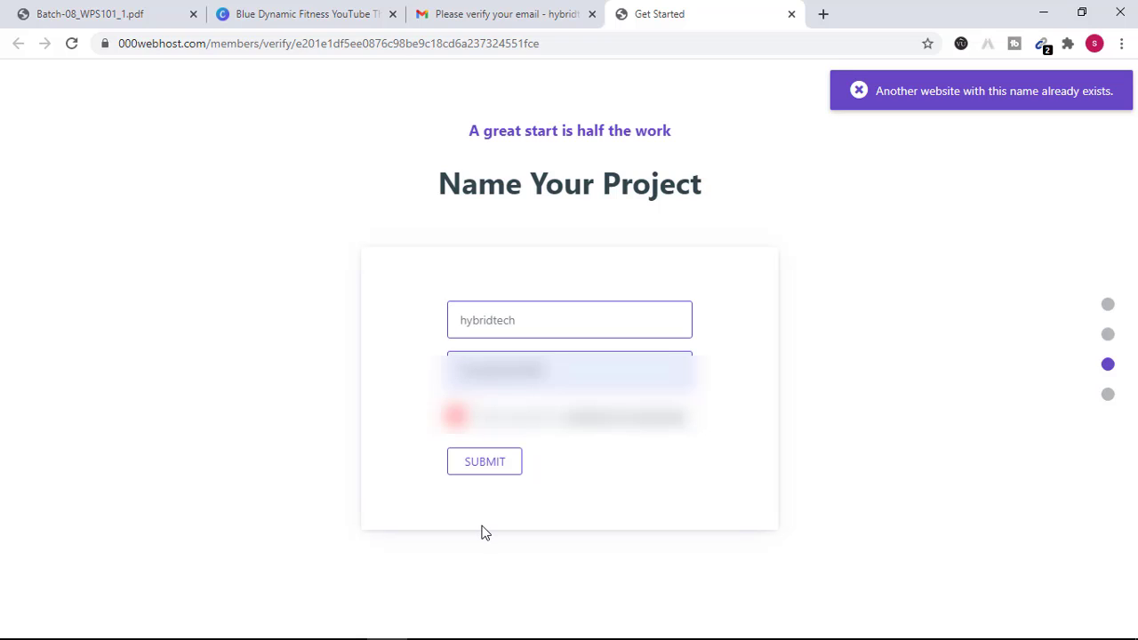
- Rename the taken project to 'hybridtech2' and resubmit
left_click(530, 325)
type("2")
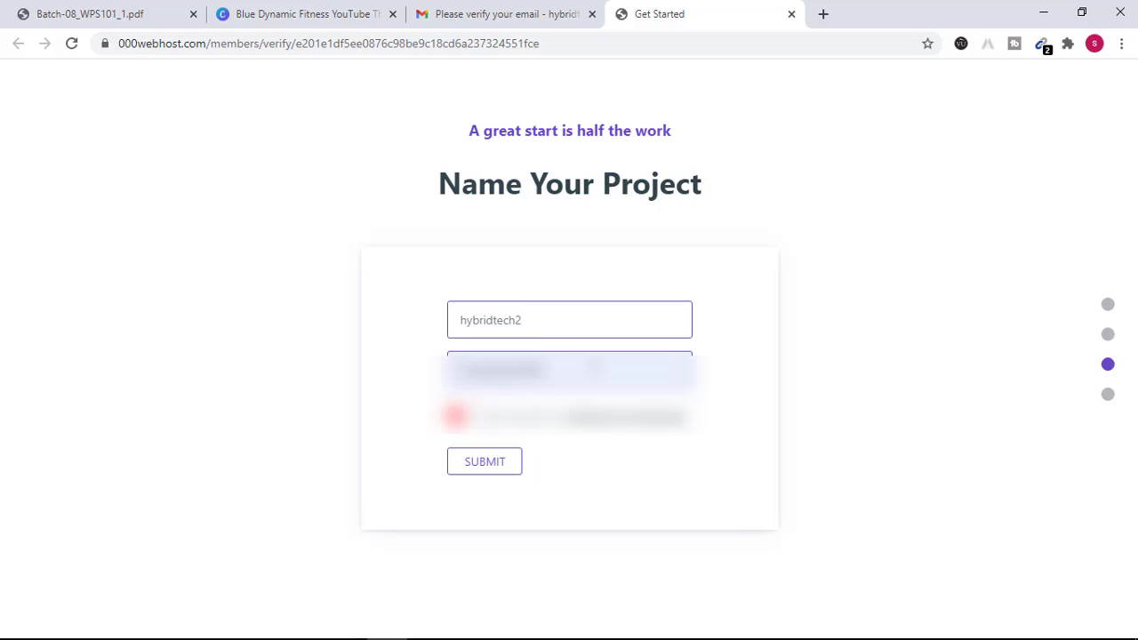
left_click(497, 458)
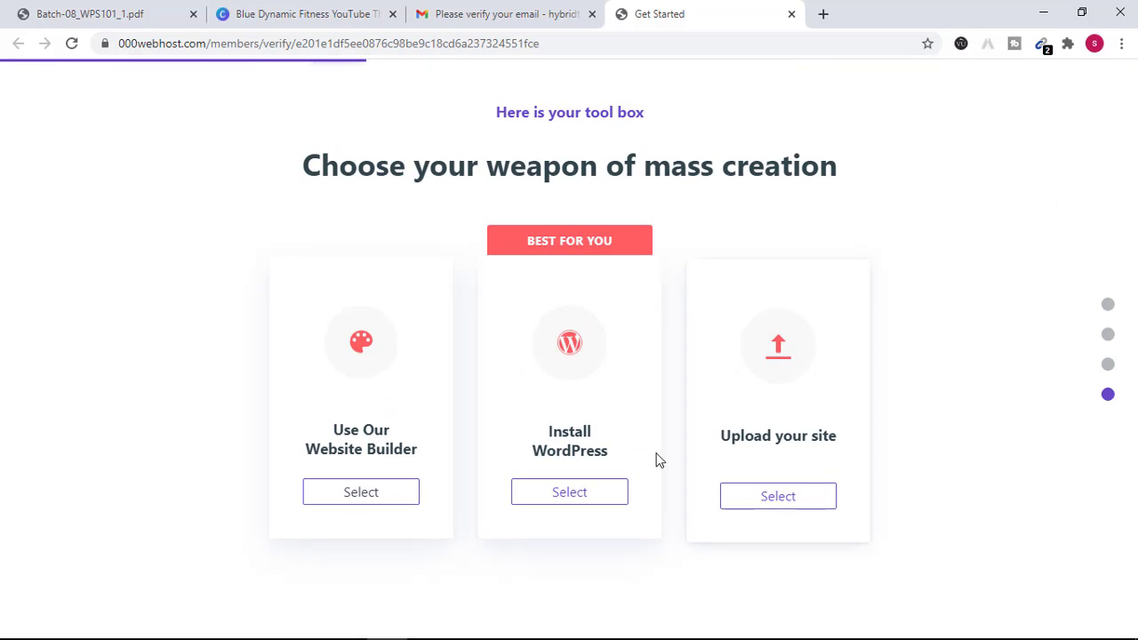
- Choose to install WordPress and enter an admin password for user admin
left_click(575, 498)
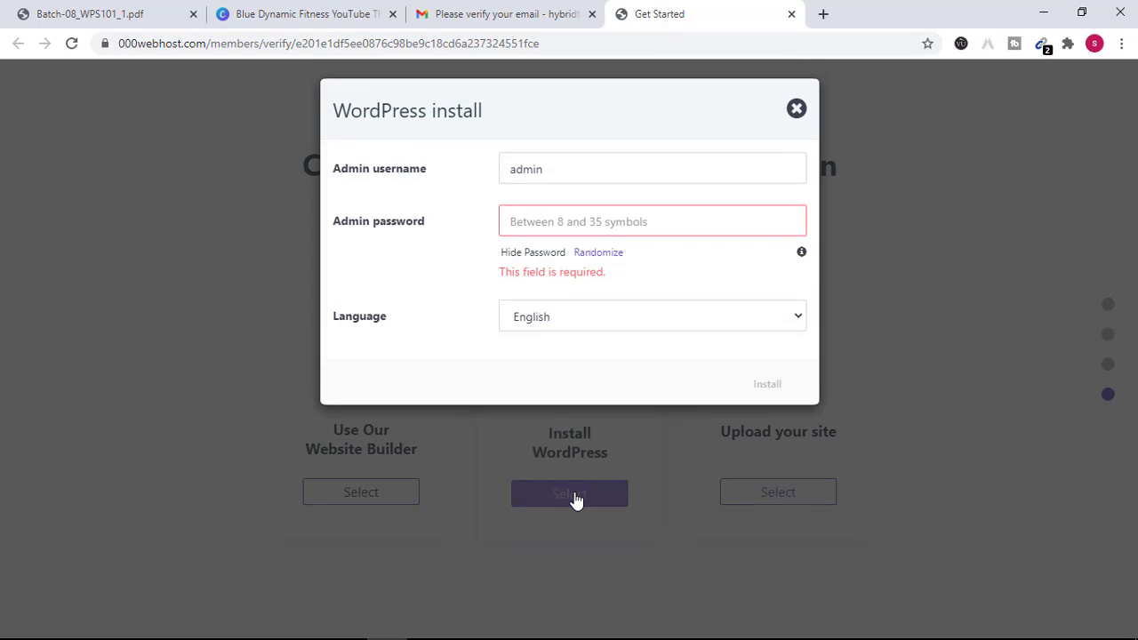
left_click(560, 172)
left_click(559, 227)
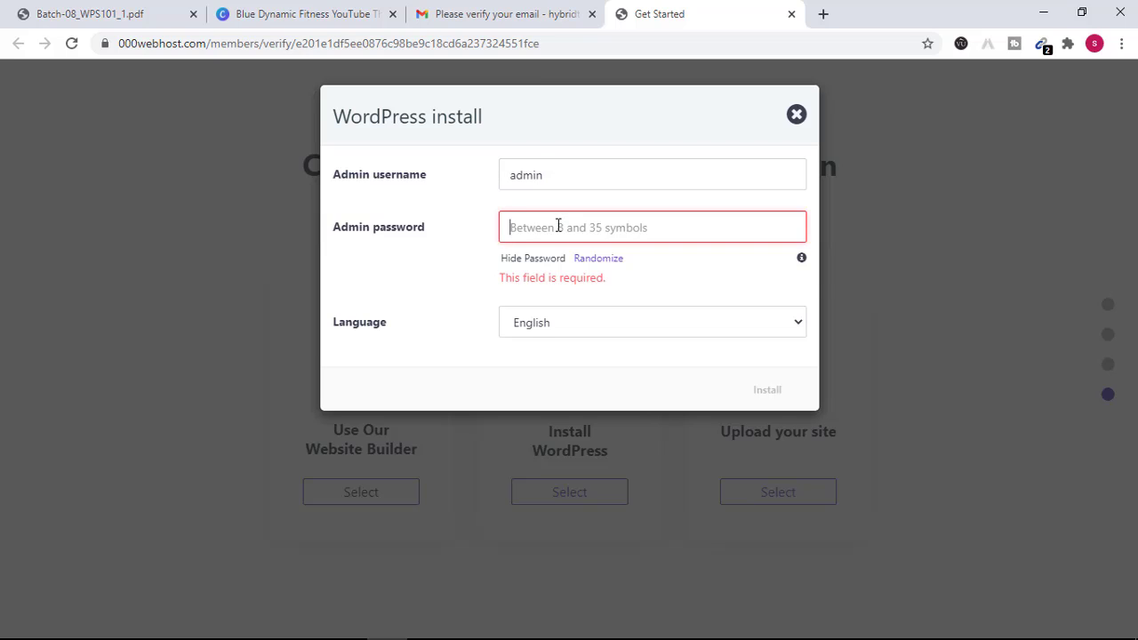
type("****")
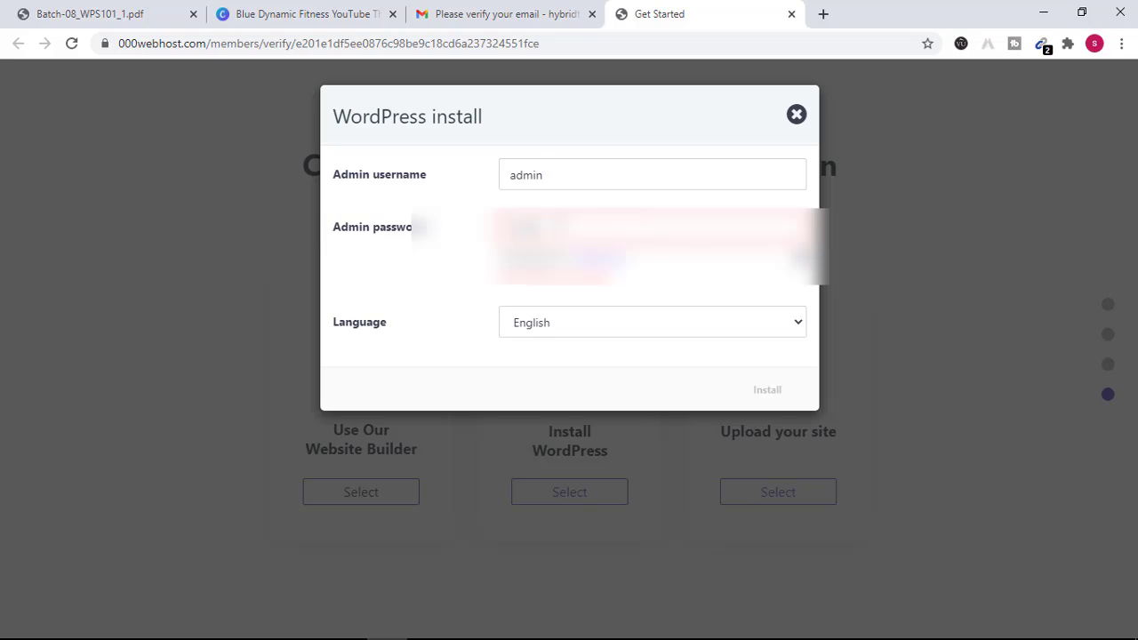
type("**")
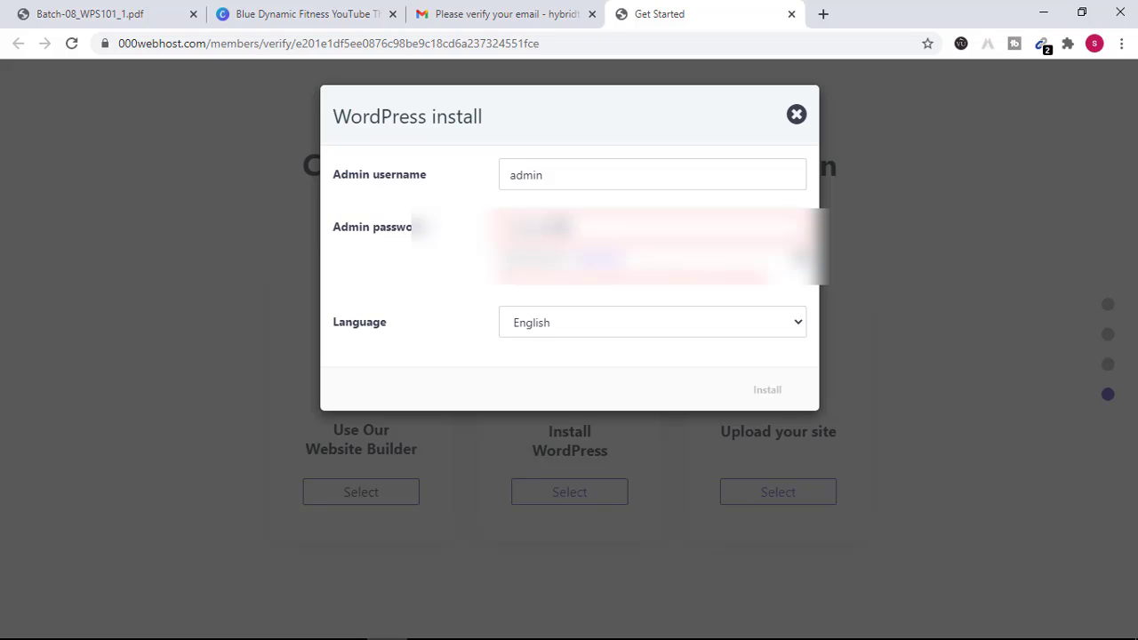
type("*")
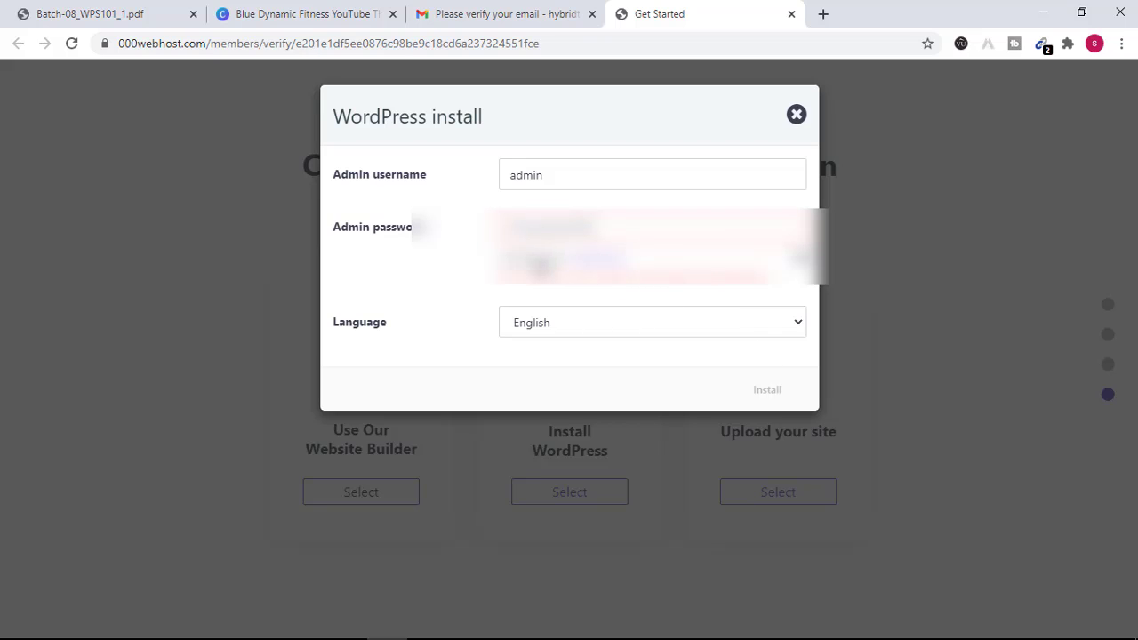
- Delete the rejected admin password and enter a new one
left_click_drag(597, 229, 487, 250)
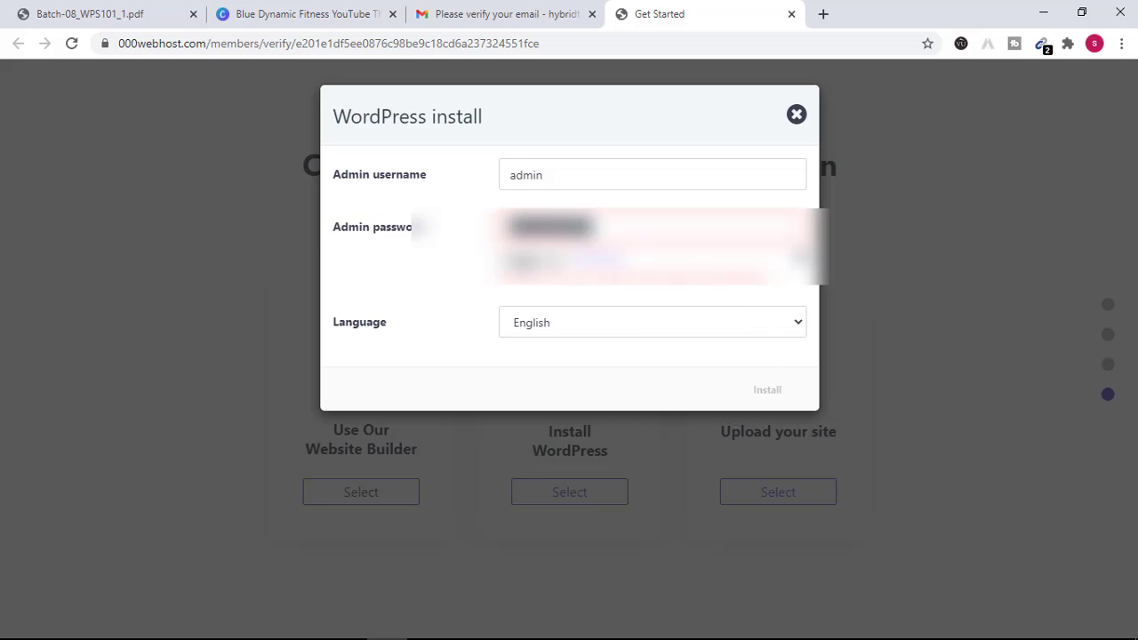
left_click(531, 265)
left_click_drag(594, 229, 501, 233)
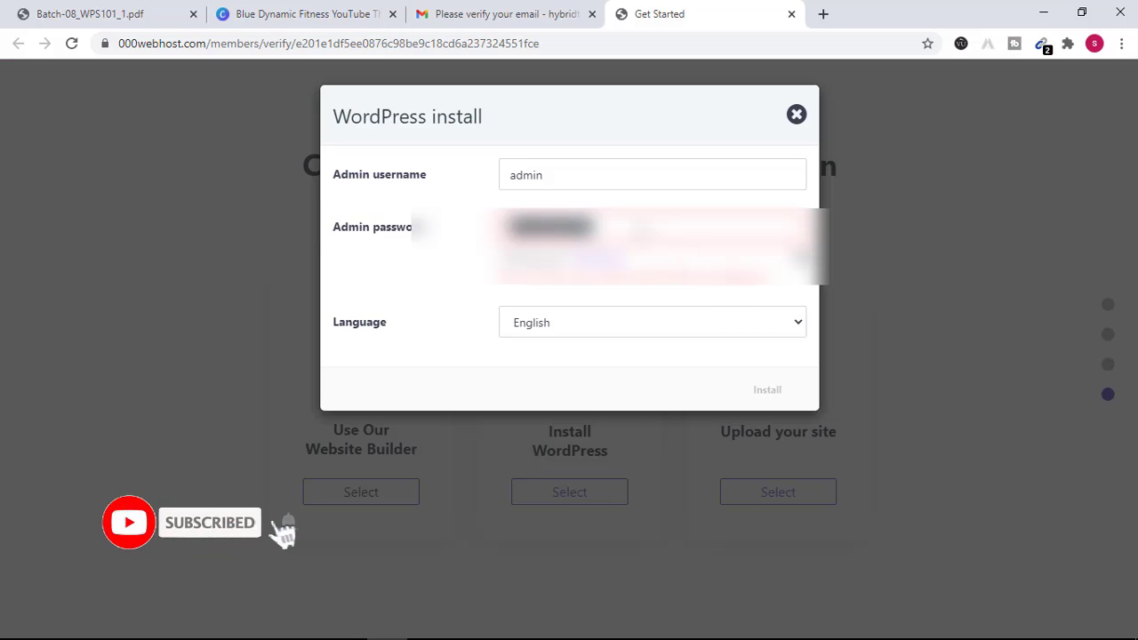
key("BackSpace")
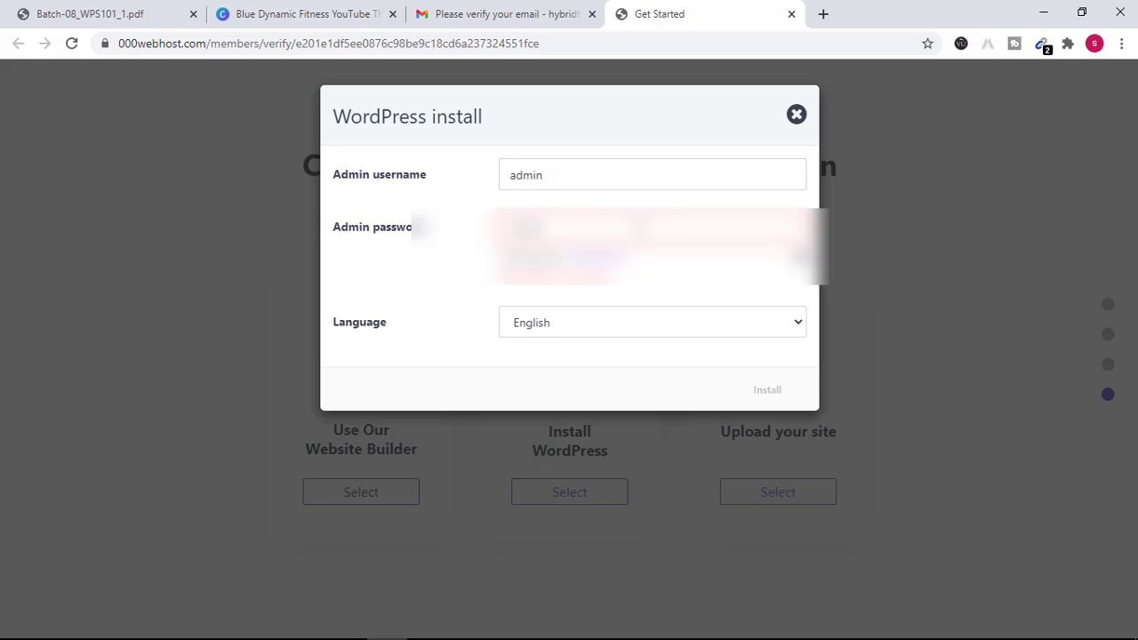
type("*")
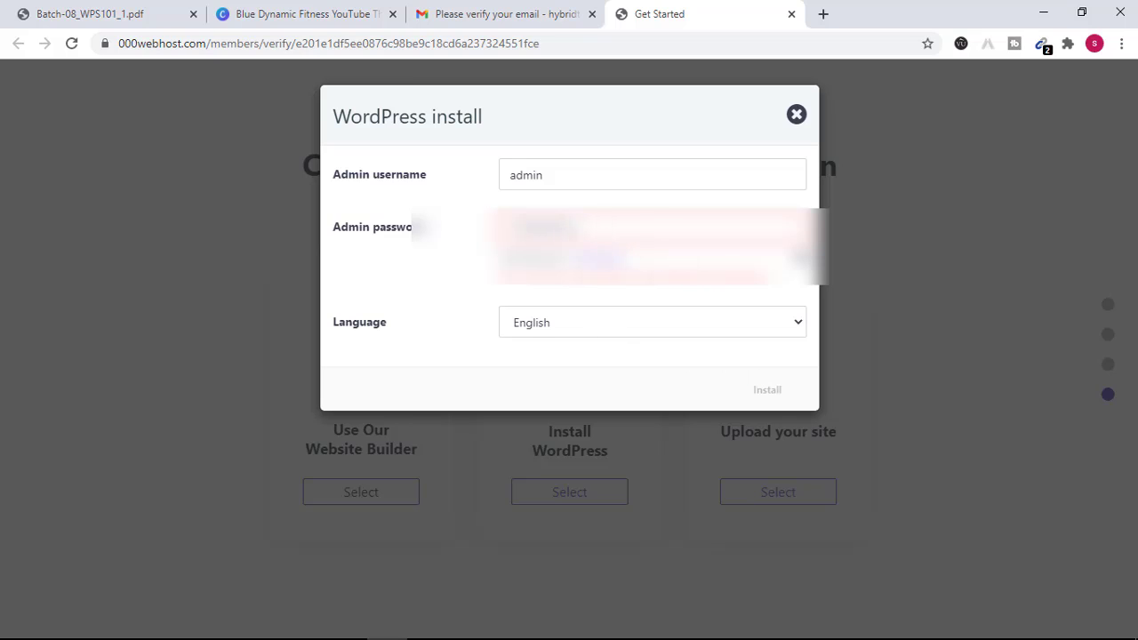
left_click_drag(566, 229, 501, 238)
type("*****")
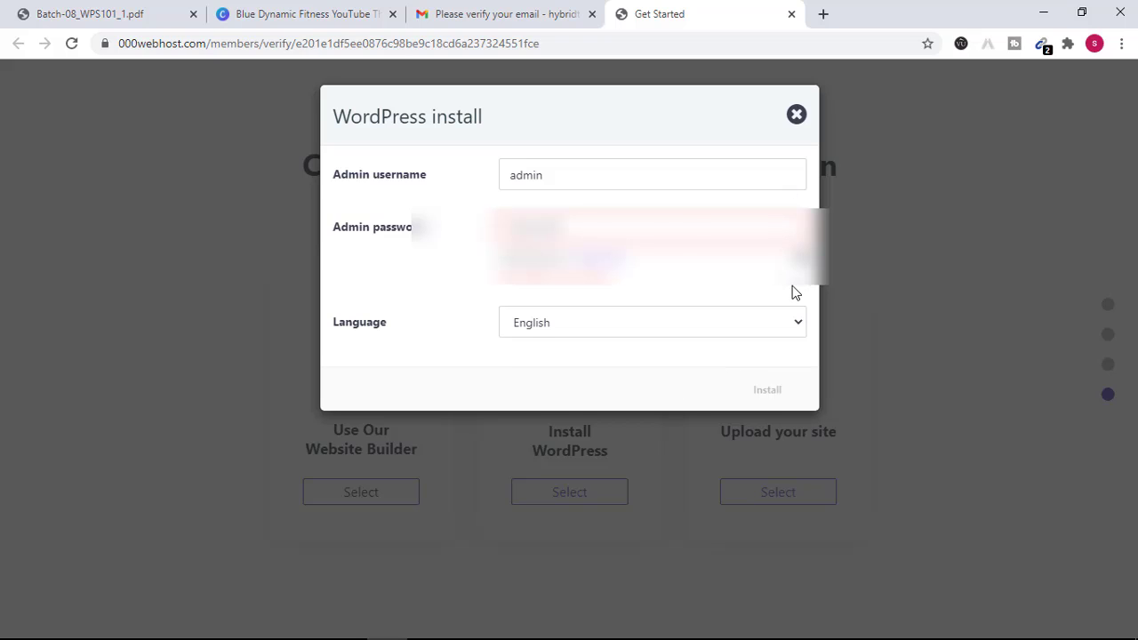
- Edit the admin password again, appending characters until validation passes
left_click(606, 182)
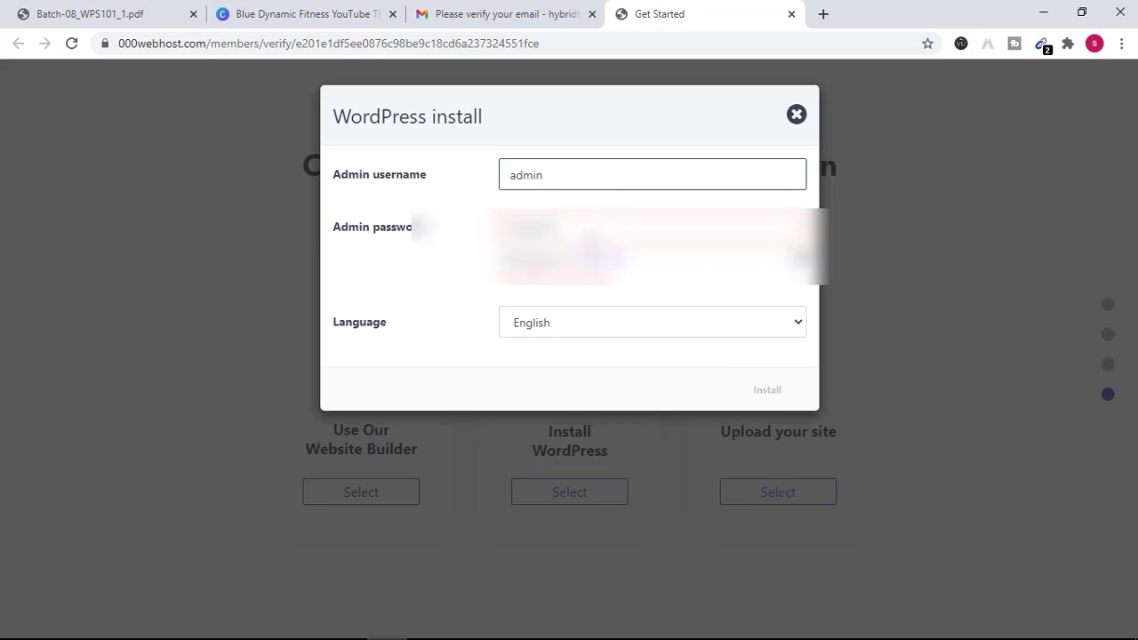
mouse_move(780, 265)
key("Tab")
key("BackSpace")
key("BackSpace")
key("BackSpace")
key("BackSpace")
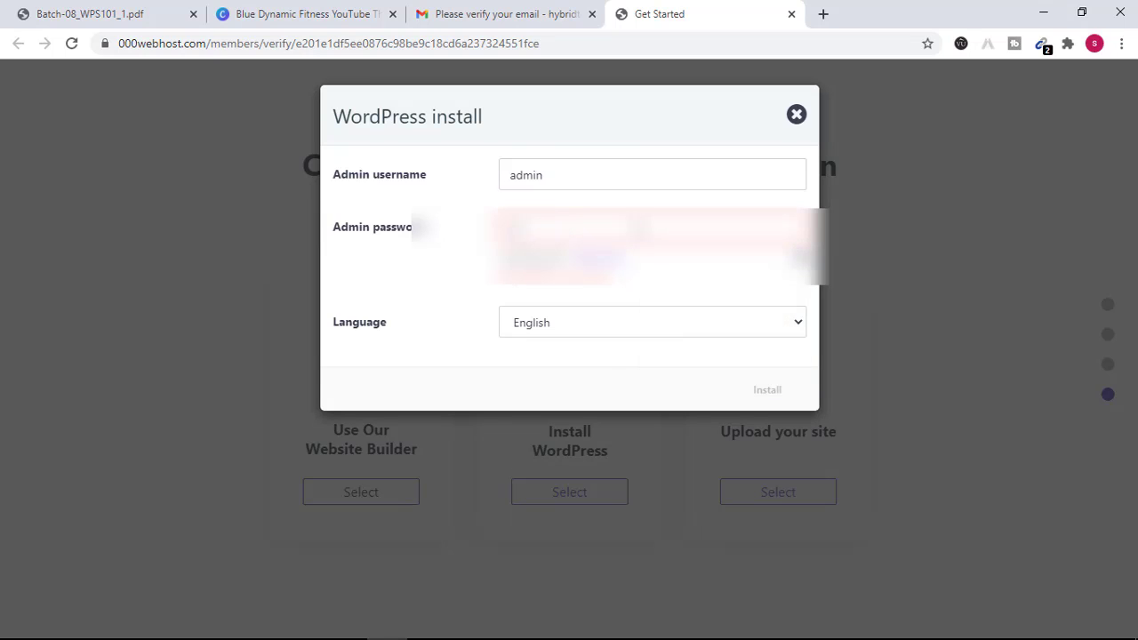
type("****")
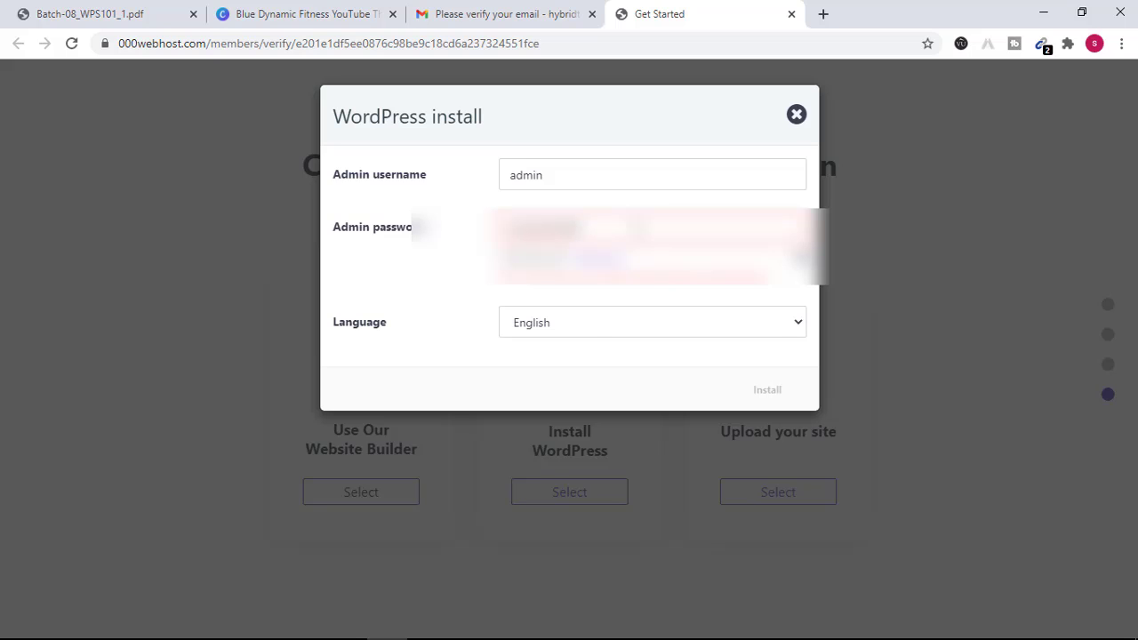
type("123")
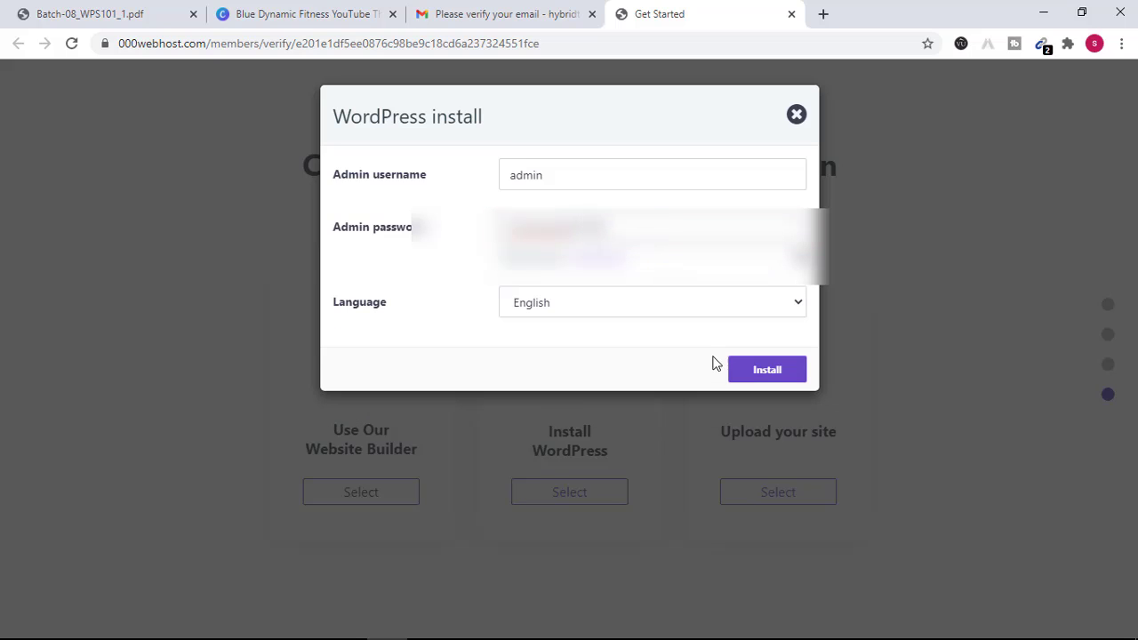
- Install WordPress on hybridtech2 and wait for 'Congratulations, it's ready!'
left_click(744, 376)
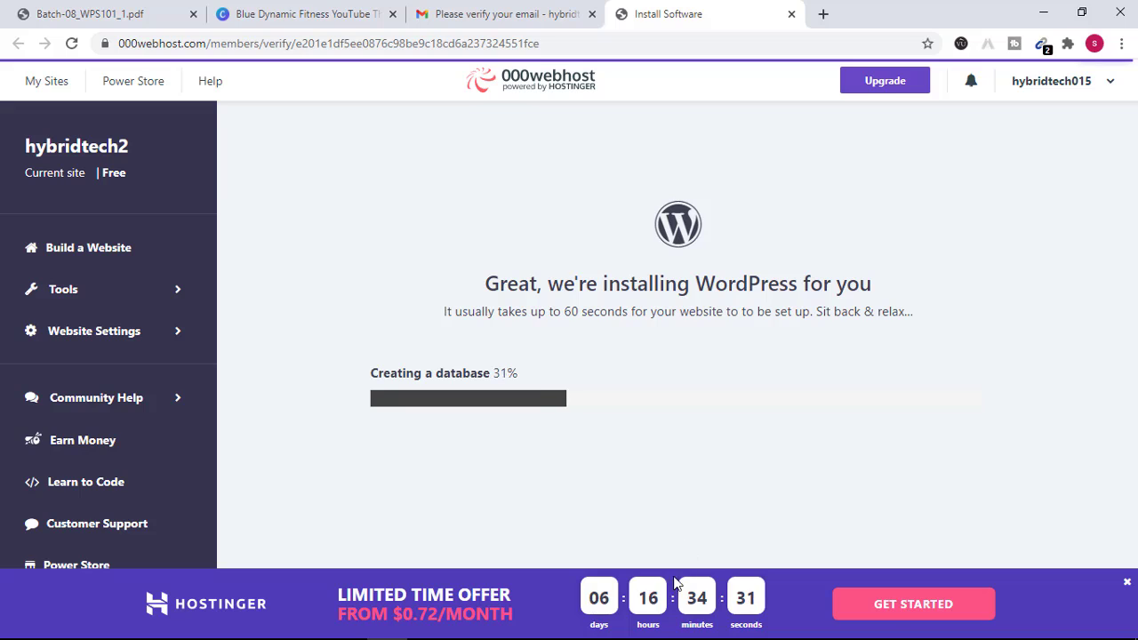
mouse_move(620, 638)
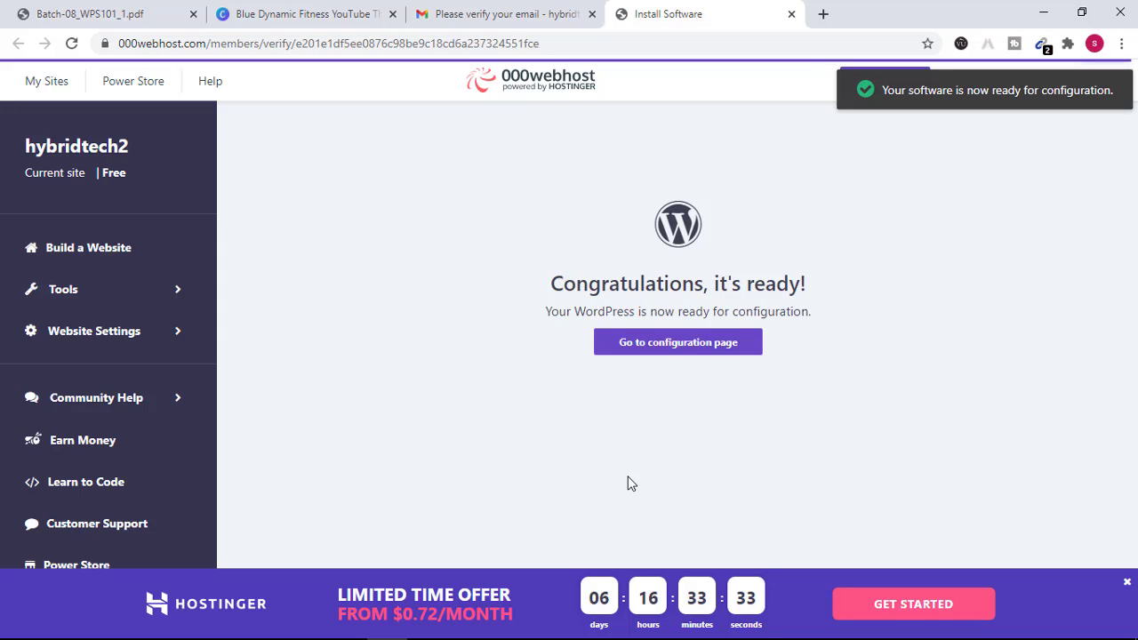
- Open the hybridtech2 wp-login page in a new tab and enter username admin
left_click(691, 347)
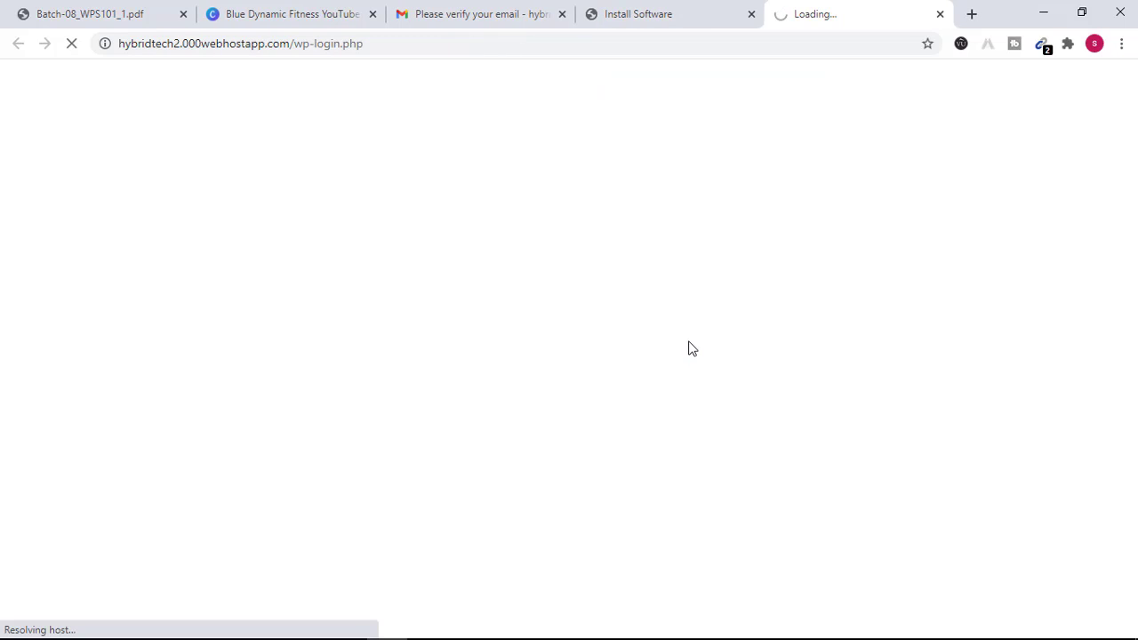
left_click(626, 13)
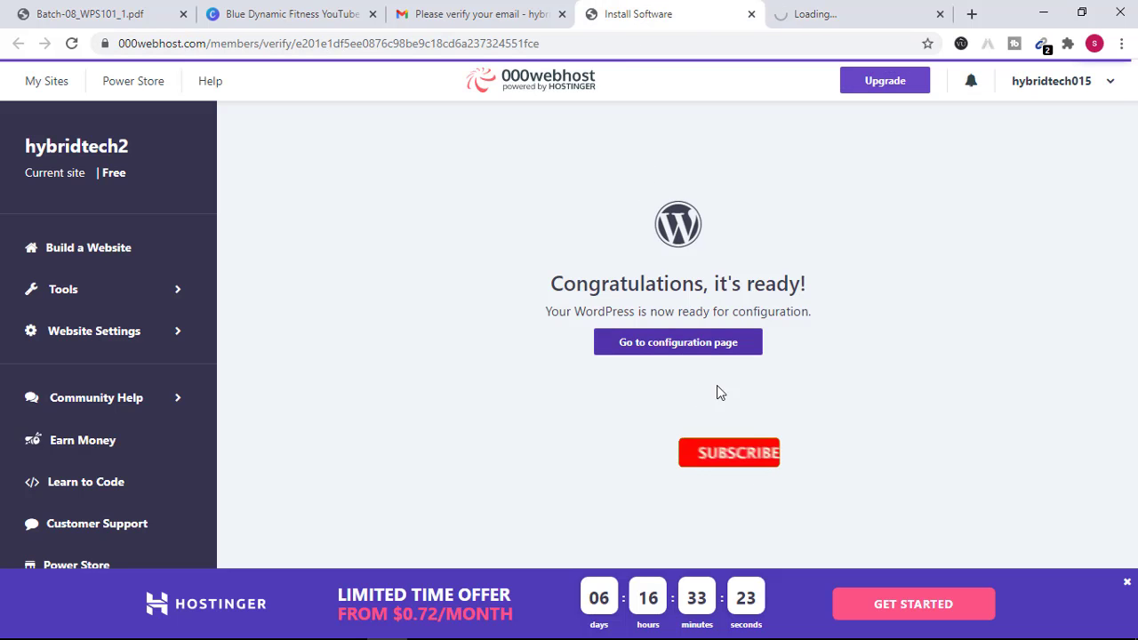
left_click(809, 13)
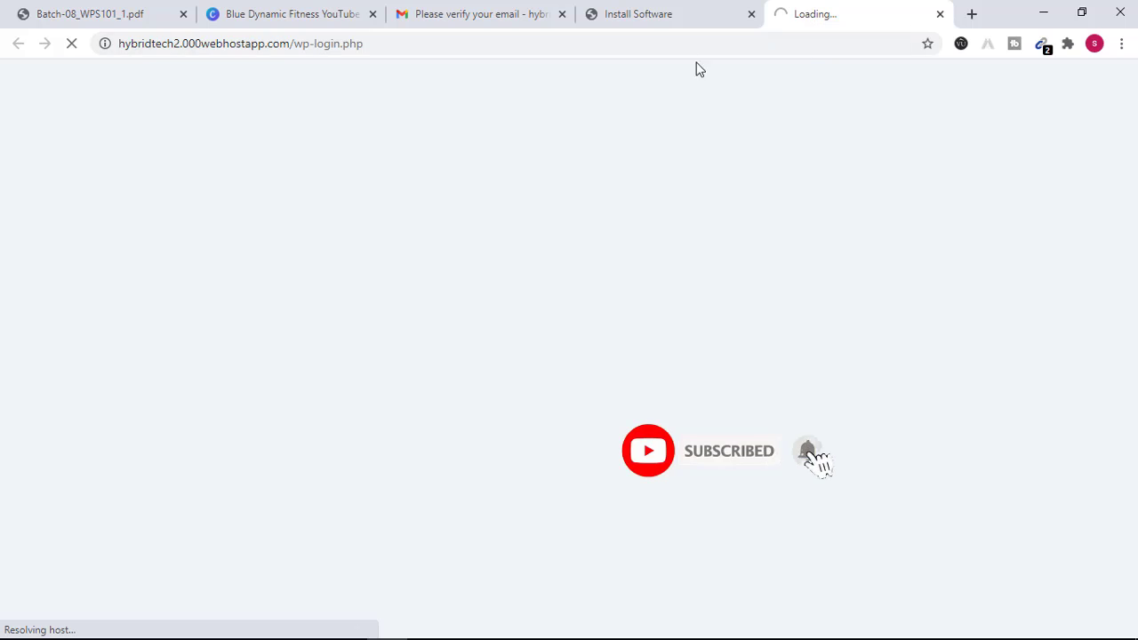
left_click(651, 14)
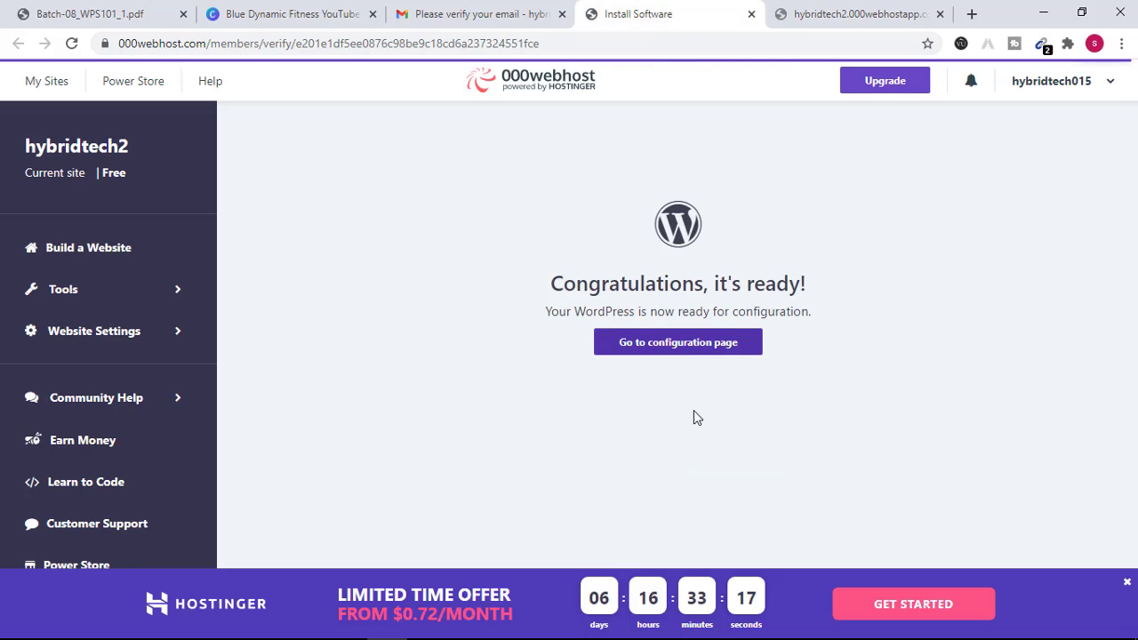
left_click(868, 9)
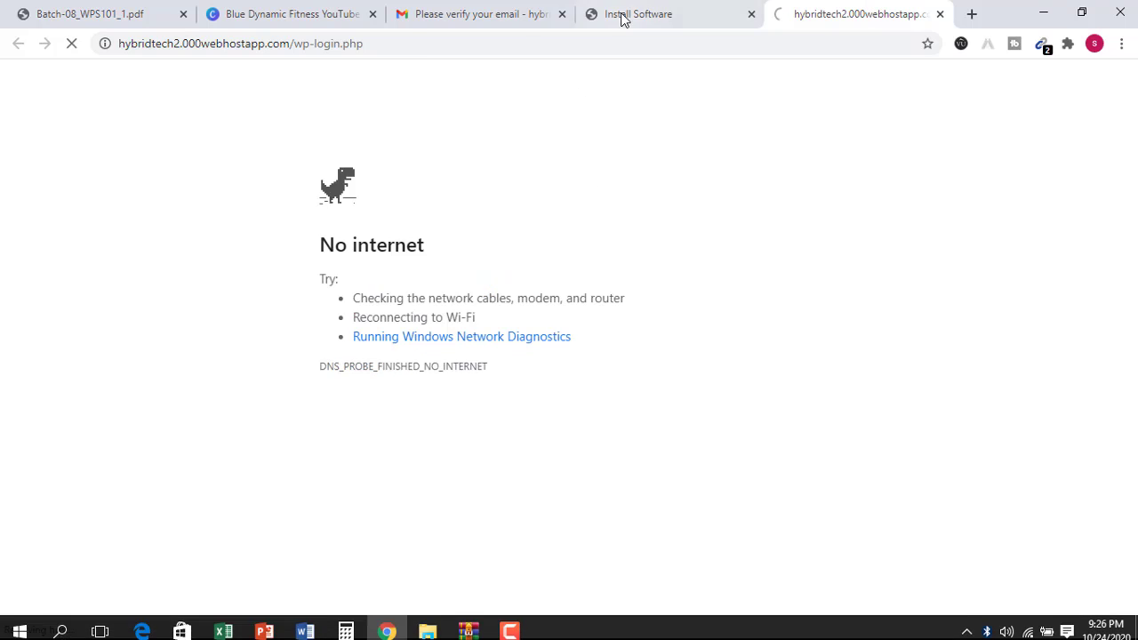
- Re-enter username admin and a new password attempt on the wp-login form
type("admin")
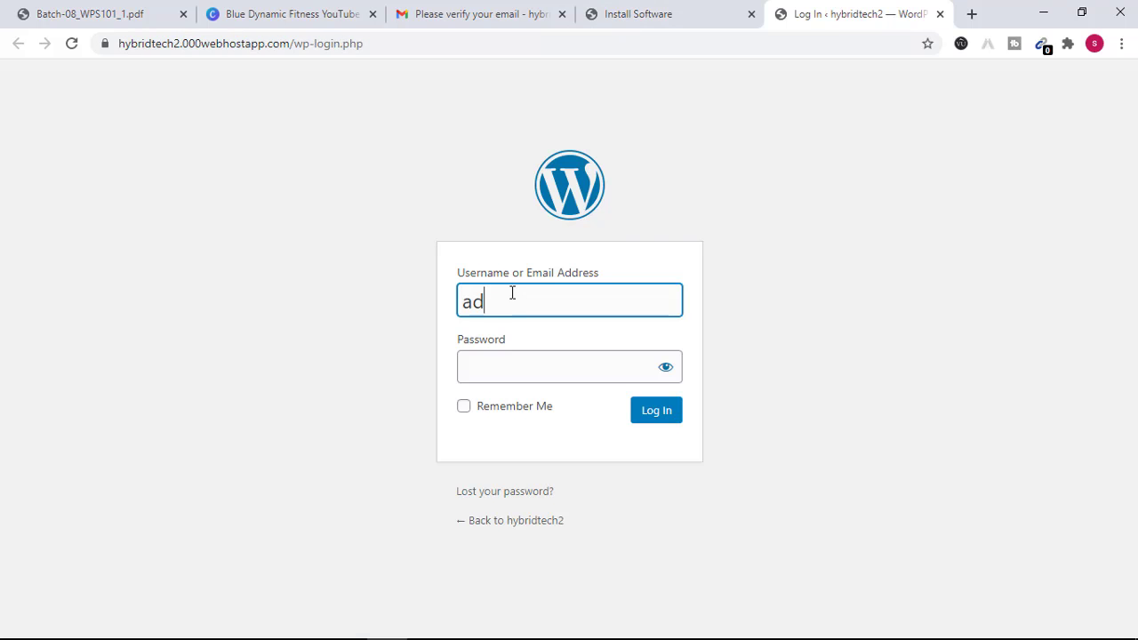
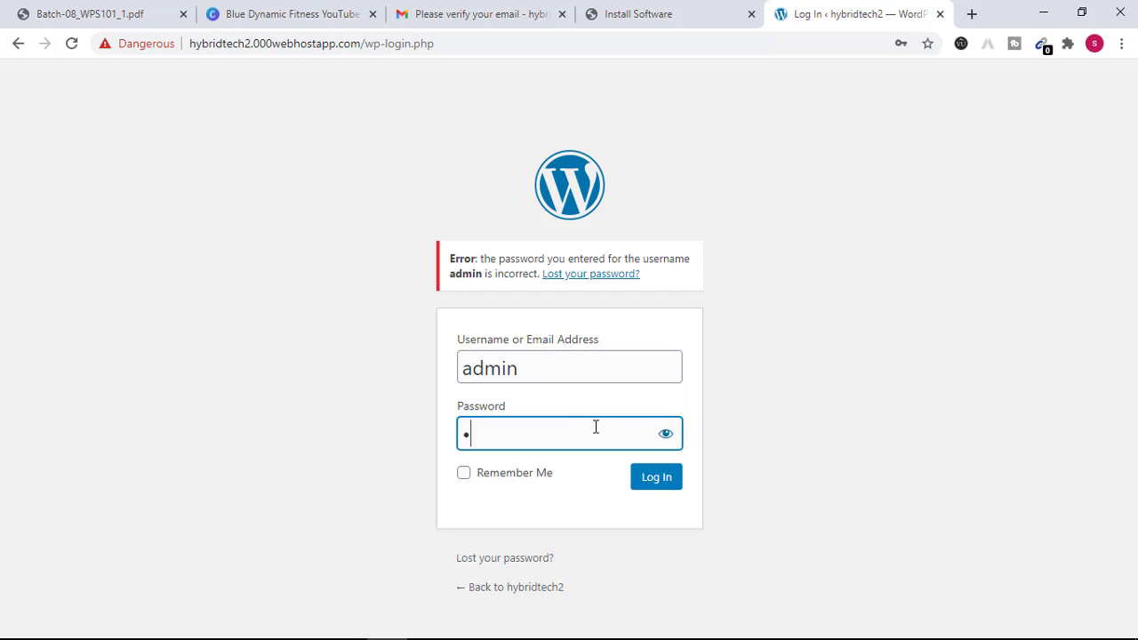
- Re-enter username admin and a new password attempt on the wp-login form
type("admin123")
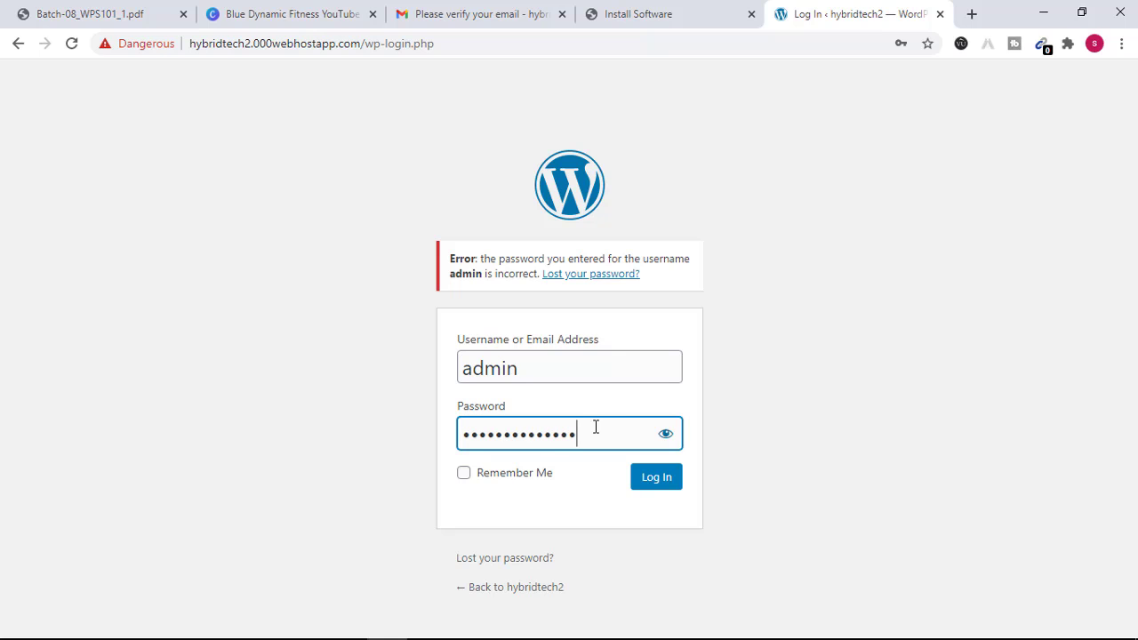
- Submit the admin credentials on the wp-login form to reach the Dashboard
left_click(652, 489)
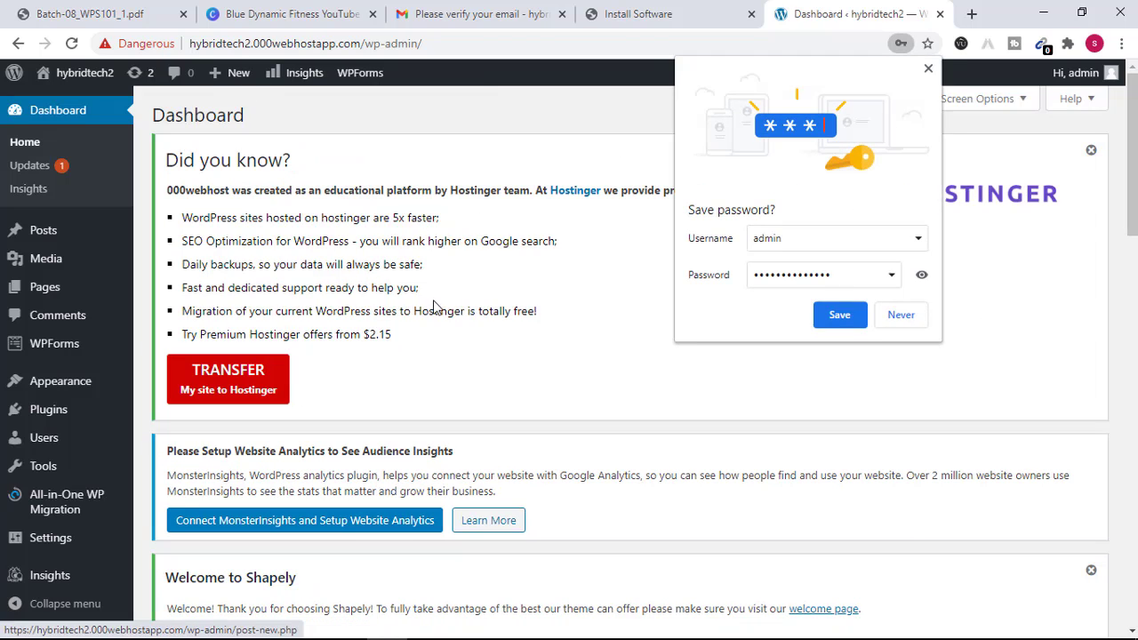
- Dismiss the save-password popup and the Hostinger and Shapely notices, then start a new post
left_click(928, 69)
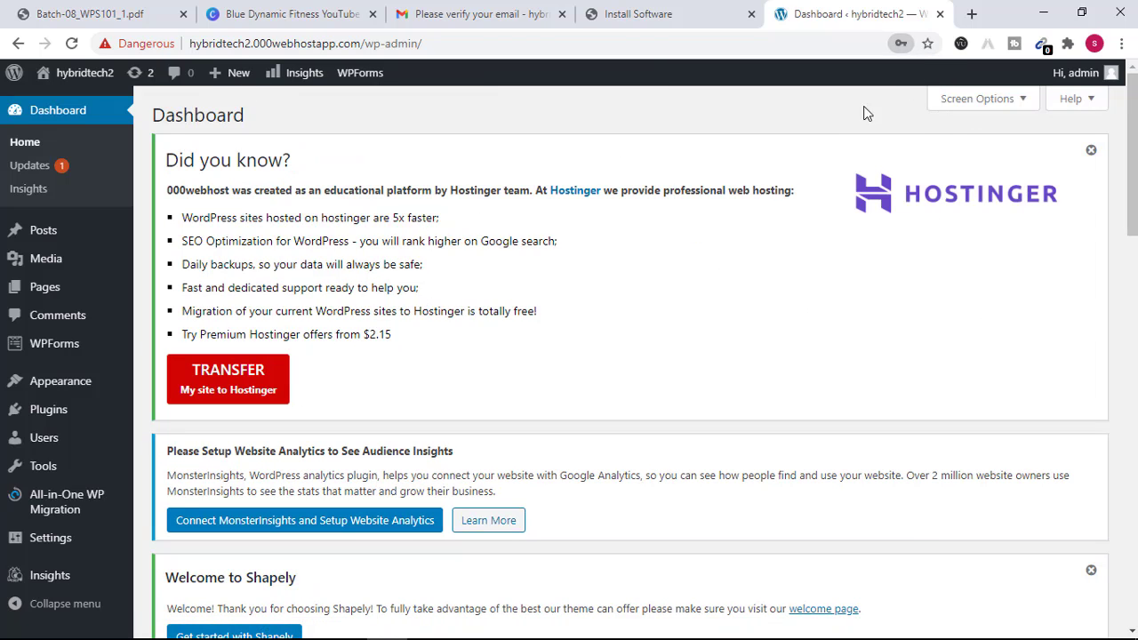
left_click(22, 231)
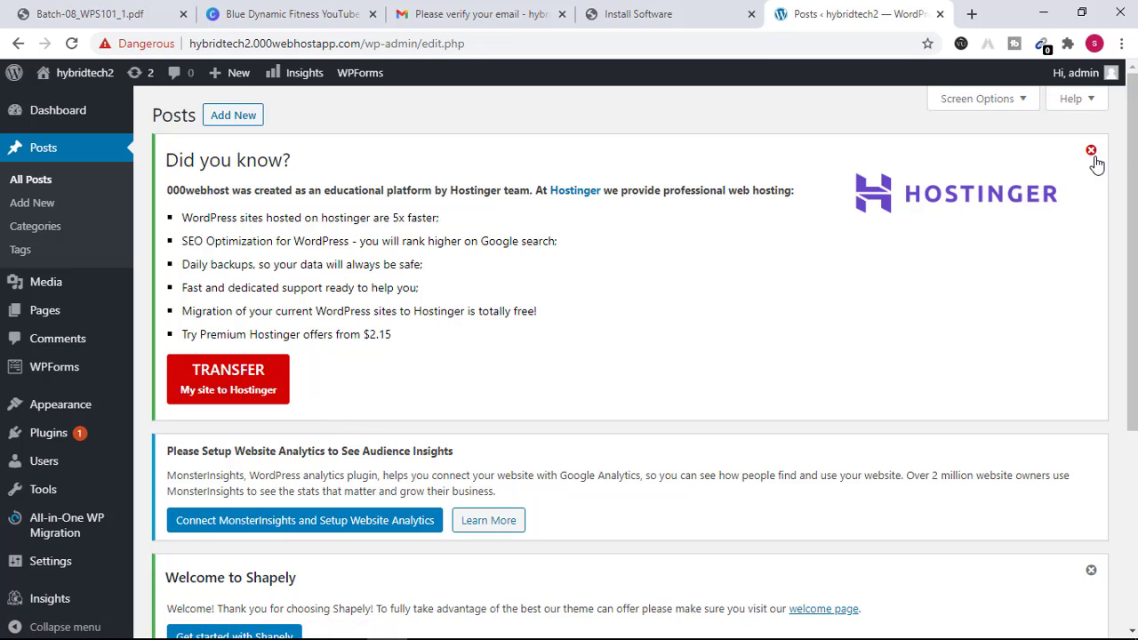
left_click(1091, 151)
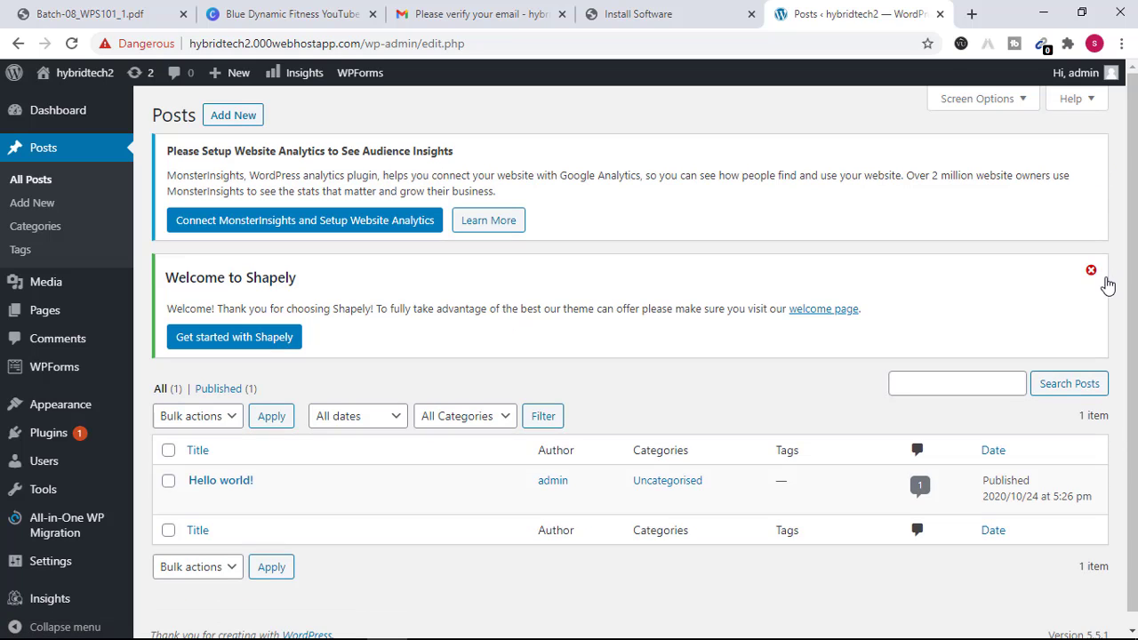
left_click(1091, 269)
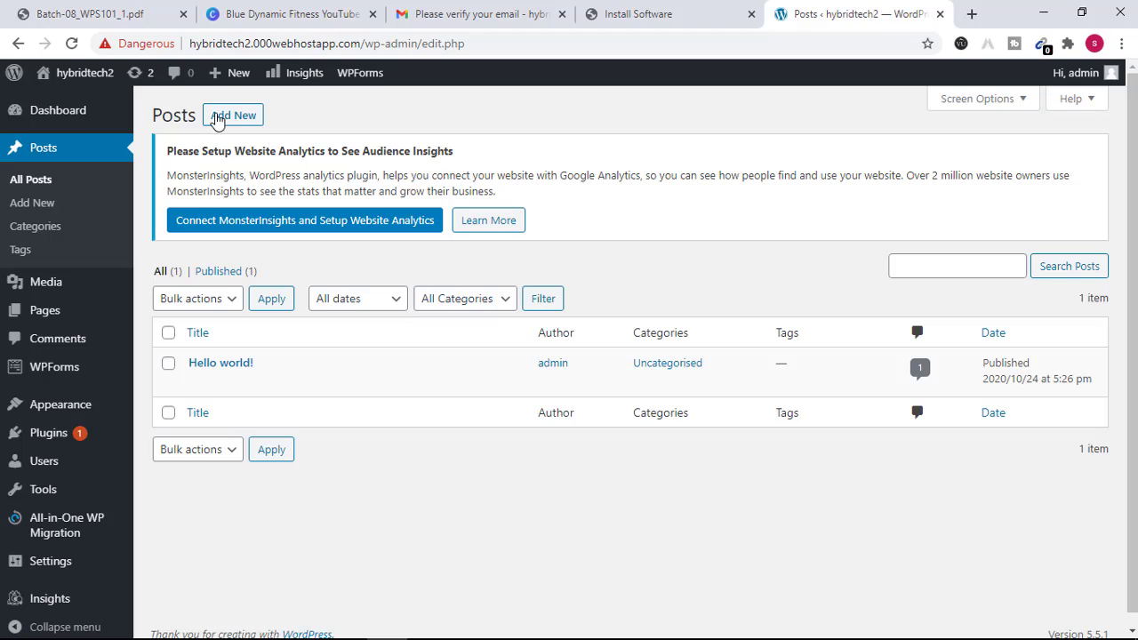
left_click(218, 119)
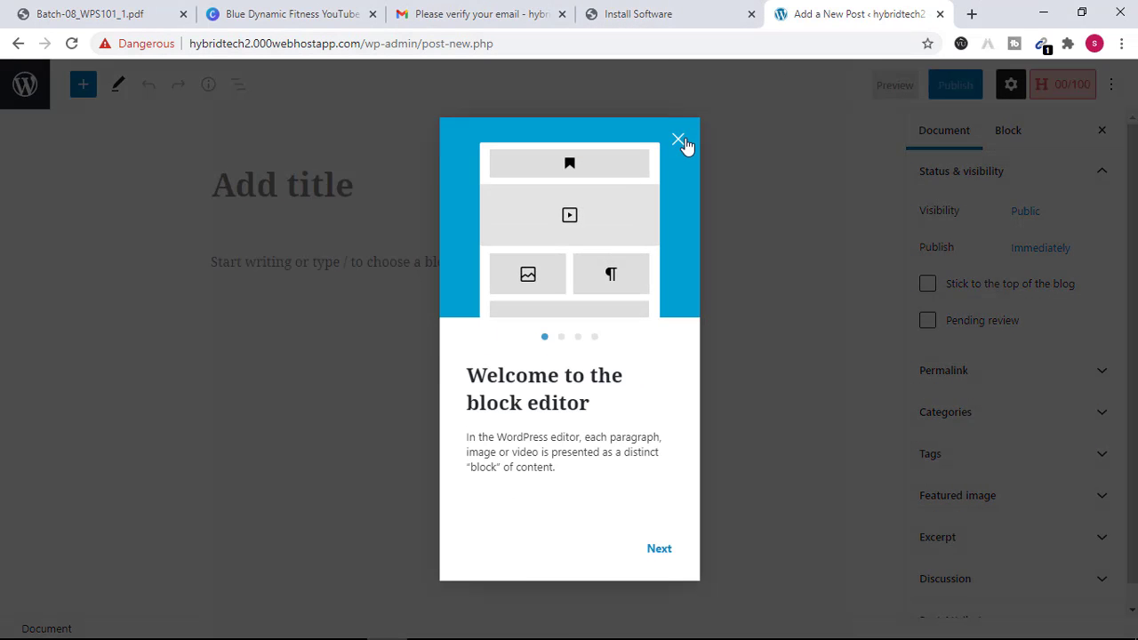
- Title the post 'First Blog' and write the body paragraph 'it is my first blog'
left_click(678, 140)
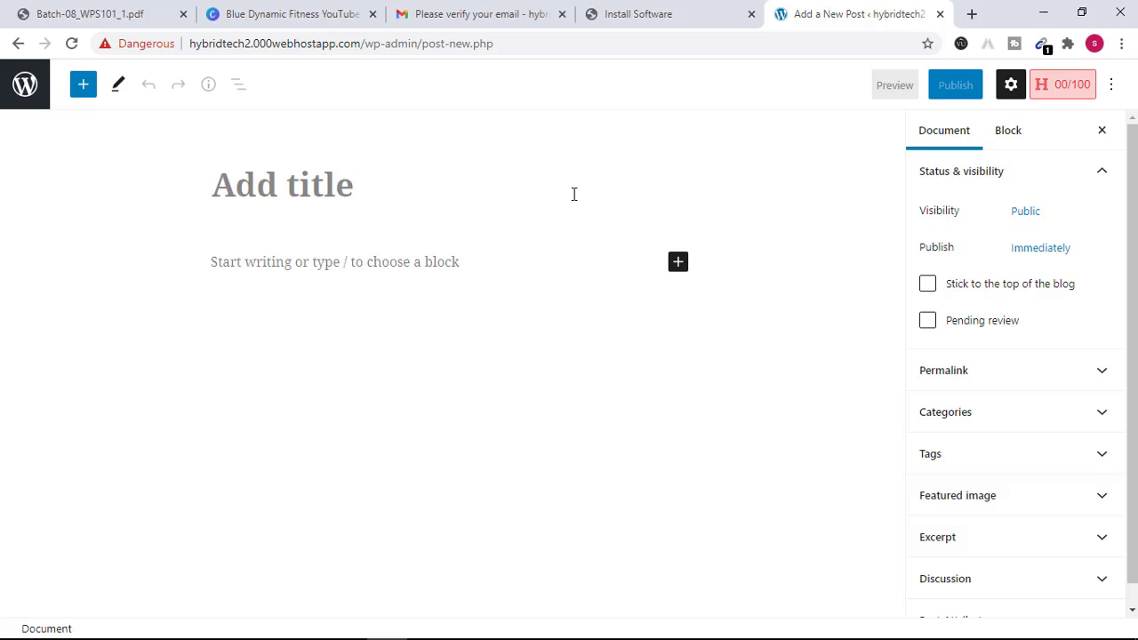
type("First ")
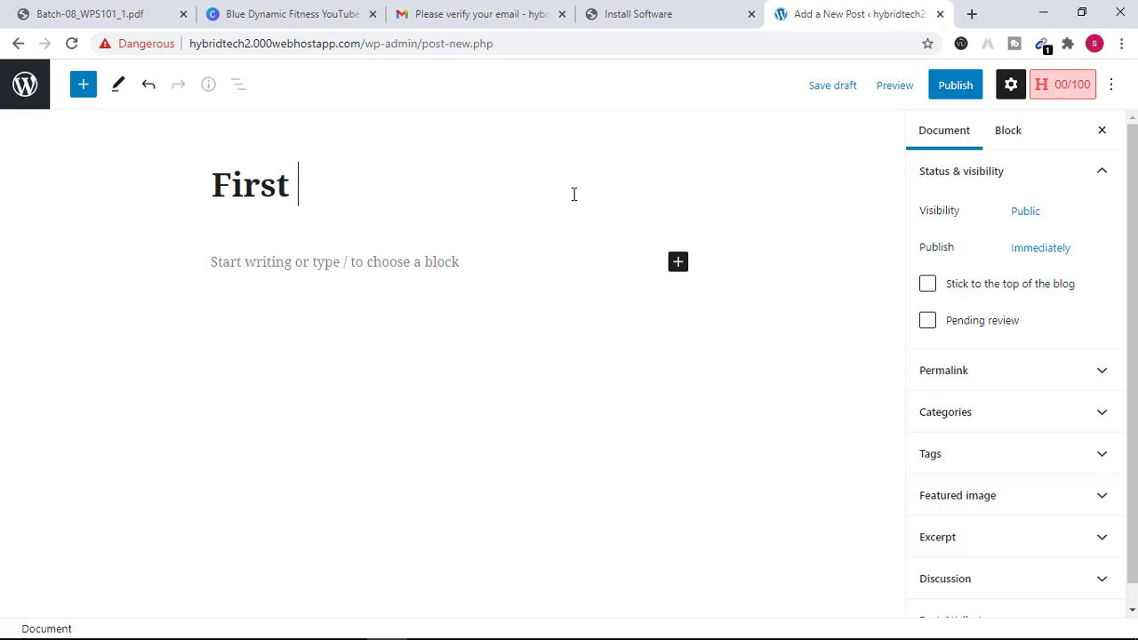
type("BLo")
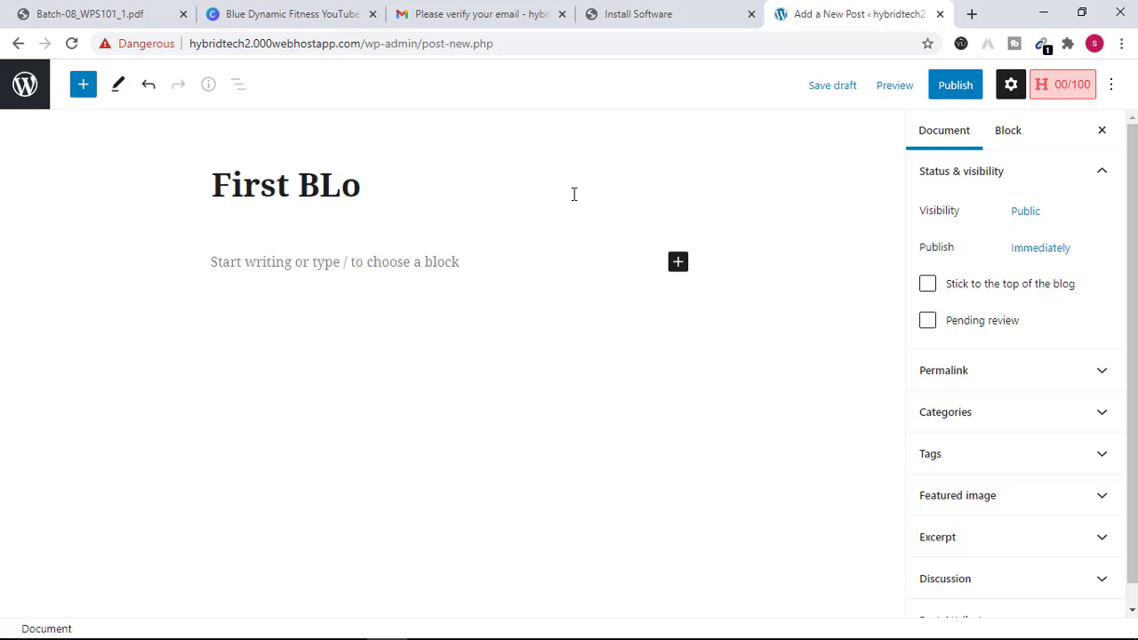
key("BackSpace")
key("BackSpace")
type("log")
left_click(574, 267)
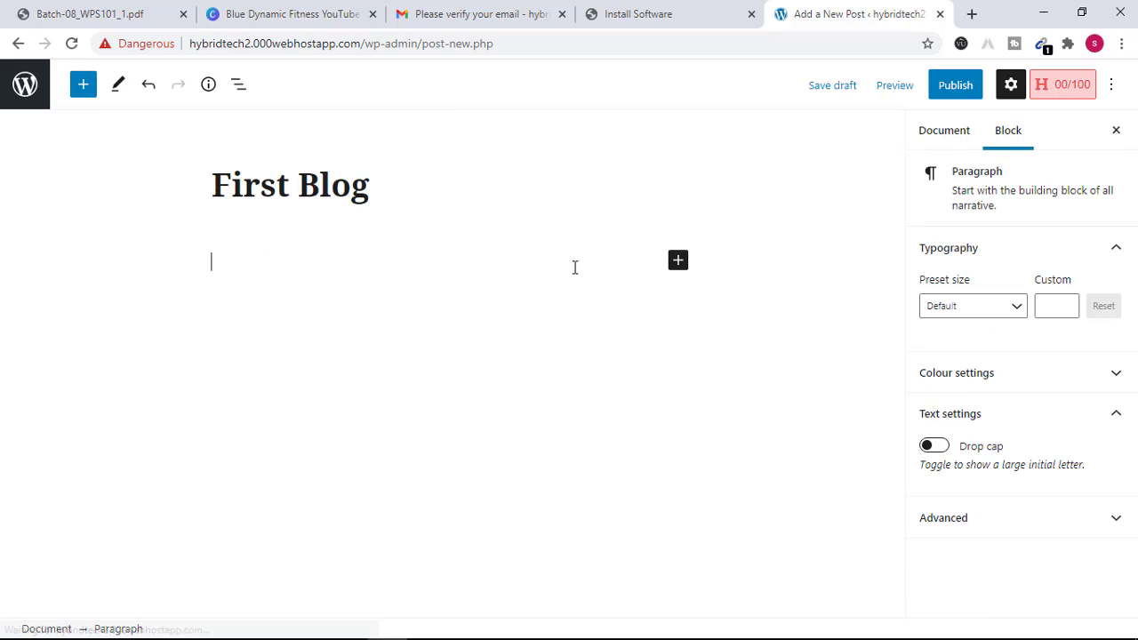
type("it is")
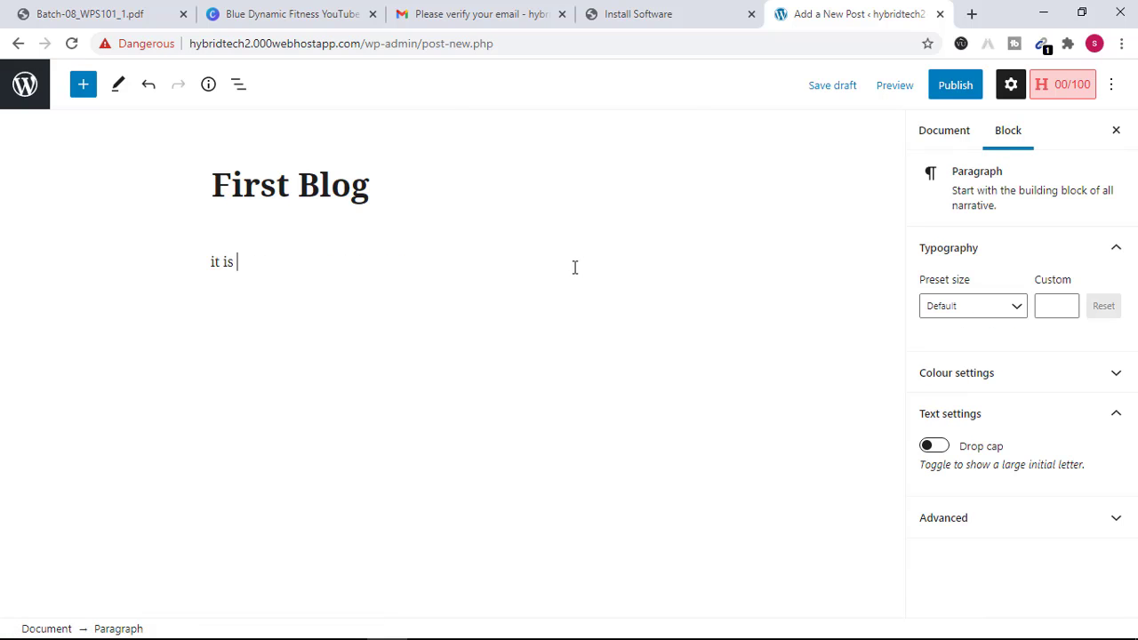
type(" my fr")
type("rst blog")
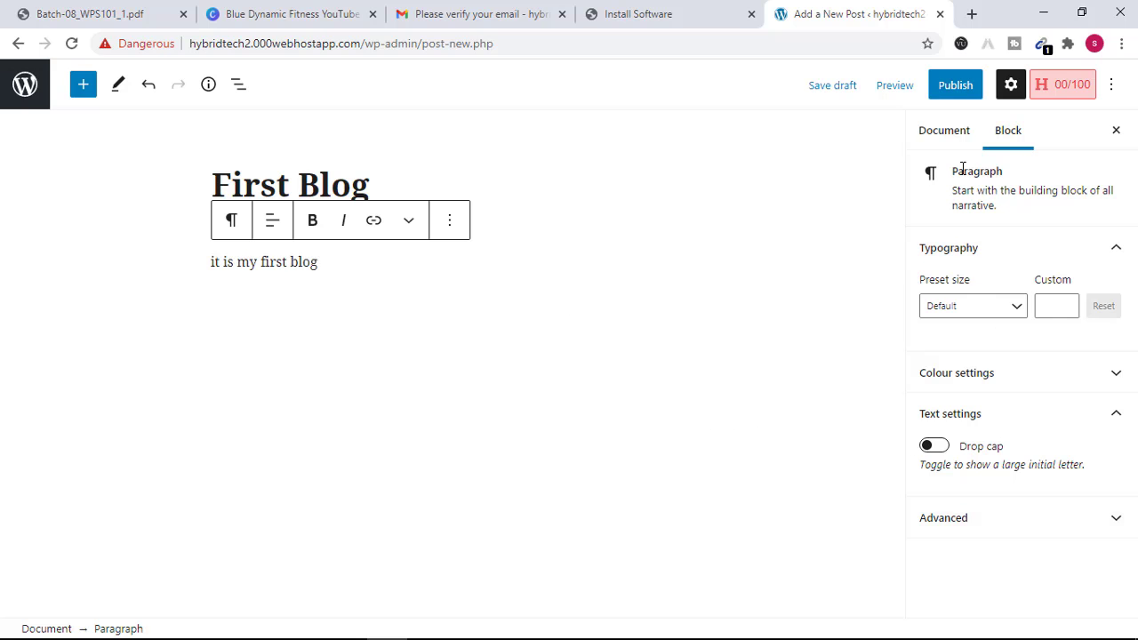
- Expand and collapse the paragraph block's advanced and text colour settings
left_click(1110, 524)
scroll(1029, 528, "down", 3)
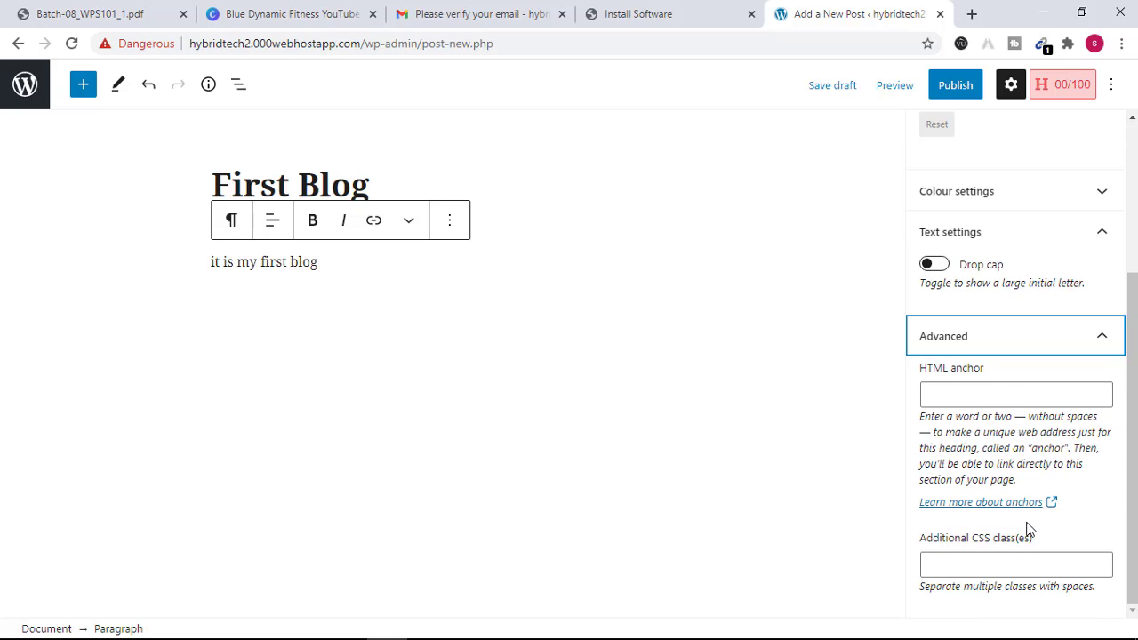
left_click(1114, 347)
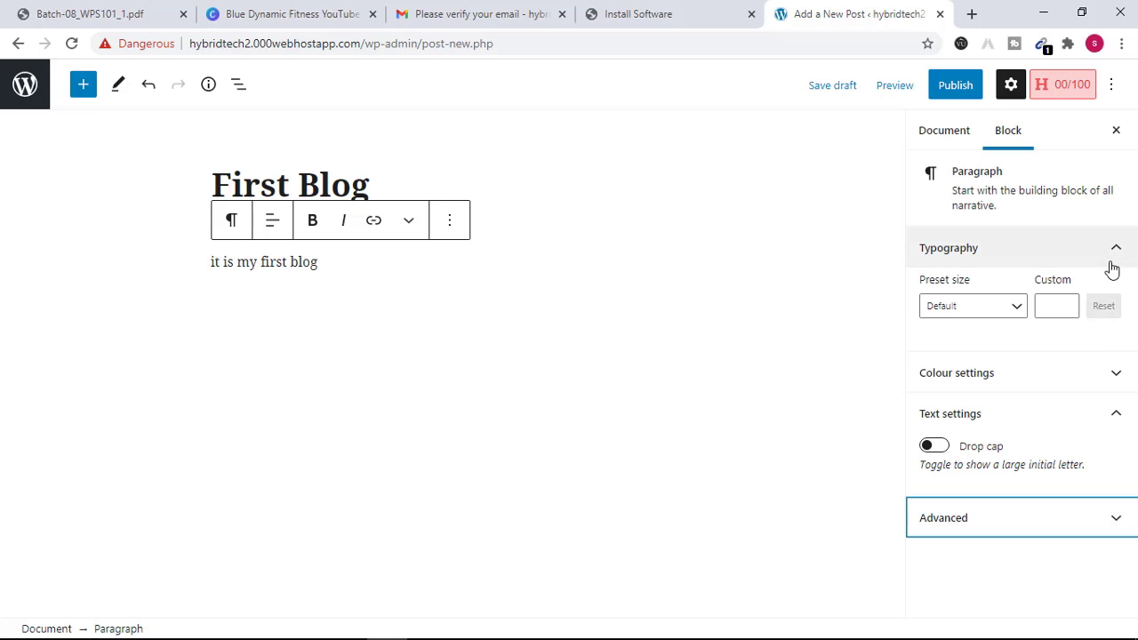
left_click(1122, 380)
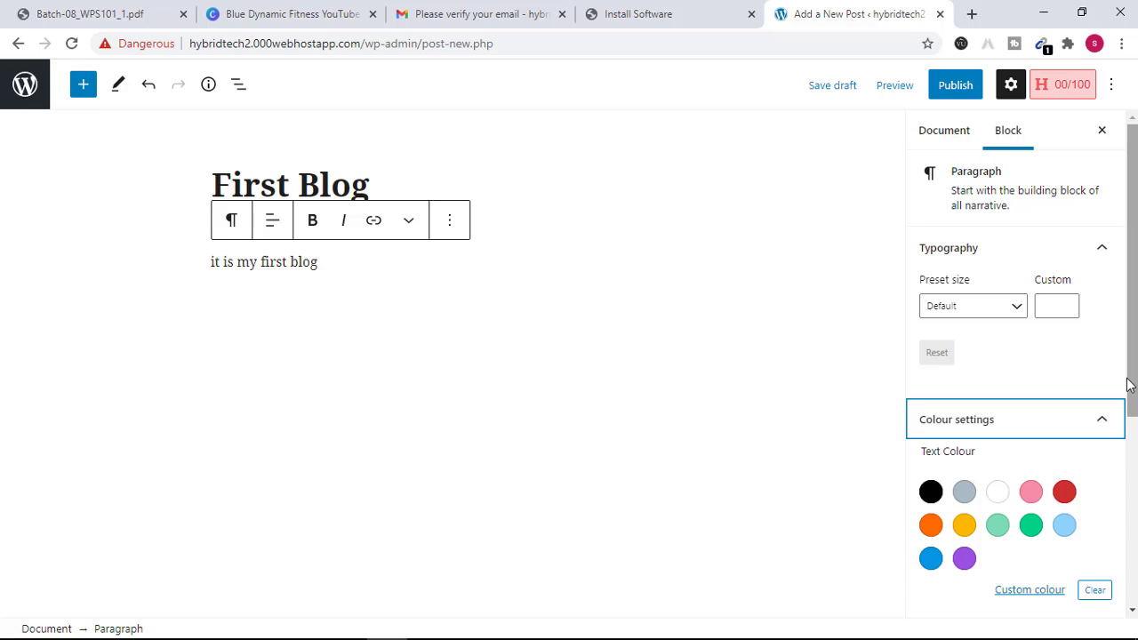
left_click(1111, 423)
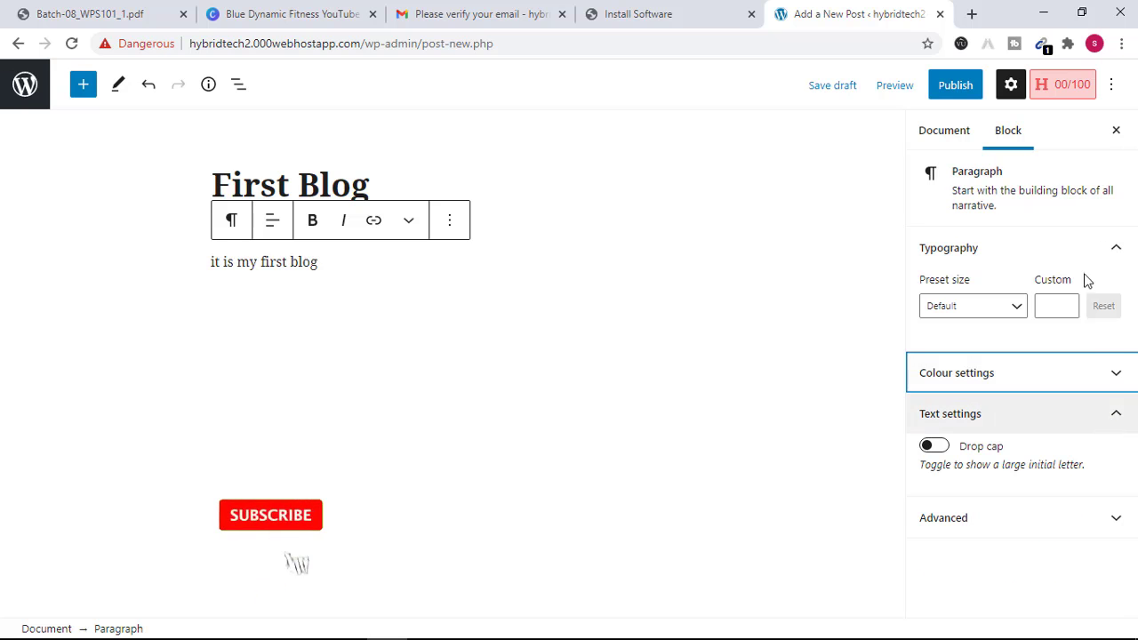
- In the post settings, expand Featured image and bring up its upload window
left_click(934, 142)
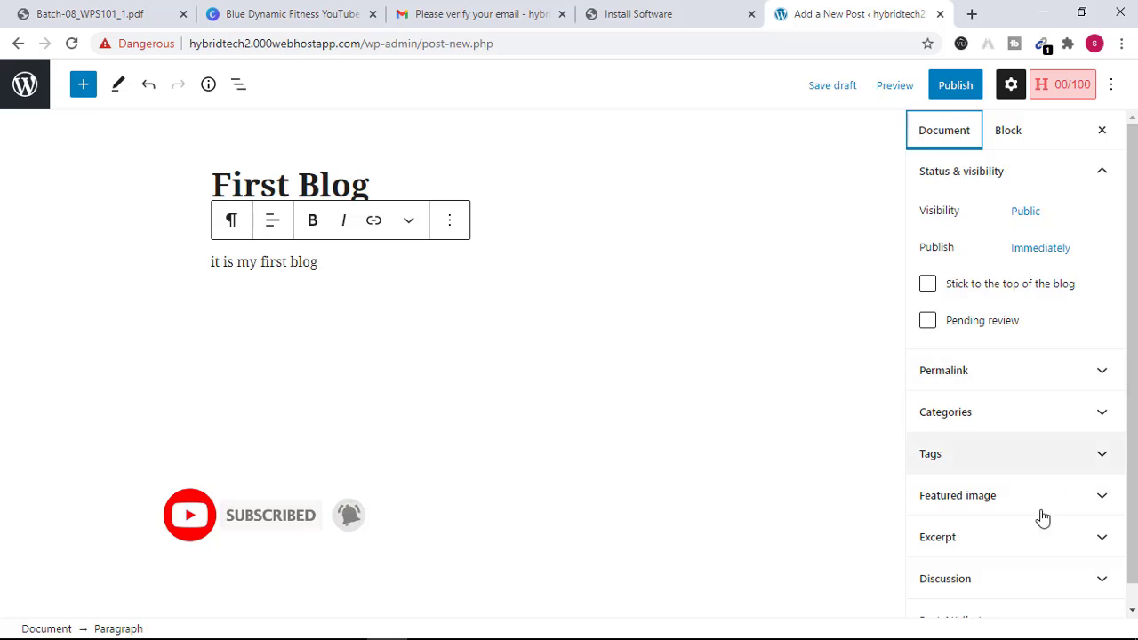
left_click(1111, 496)
scroll(1071, 500, "down", 2)
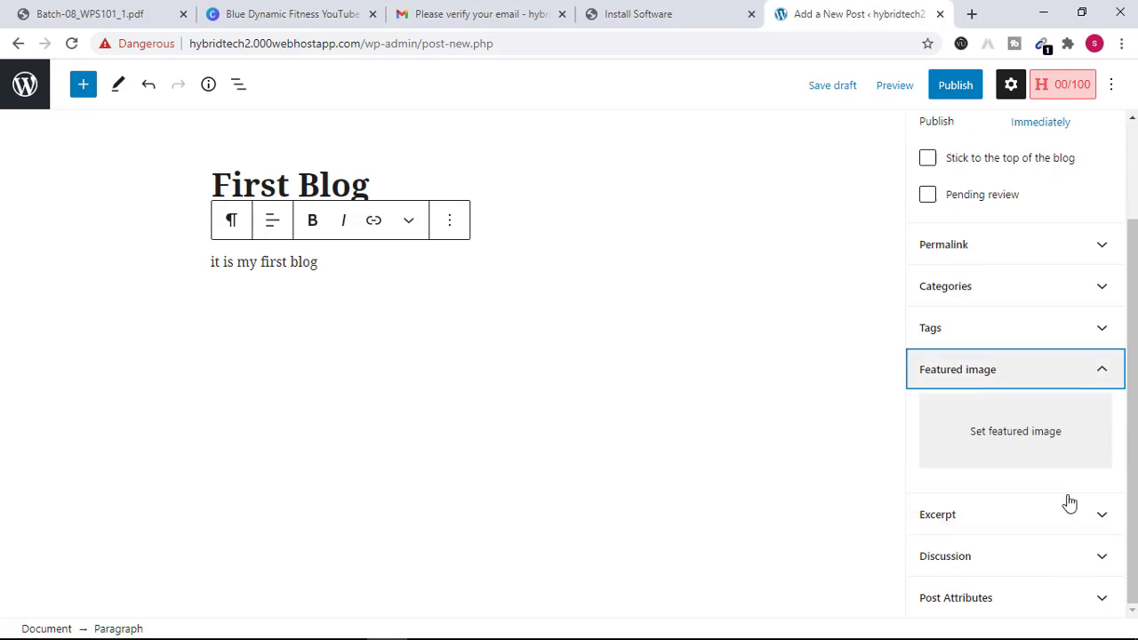
left_click(1005, 432)
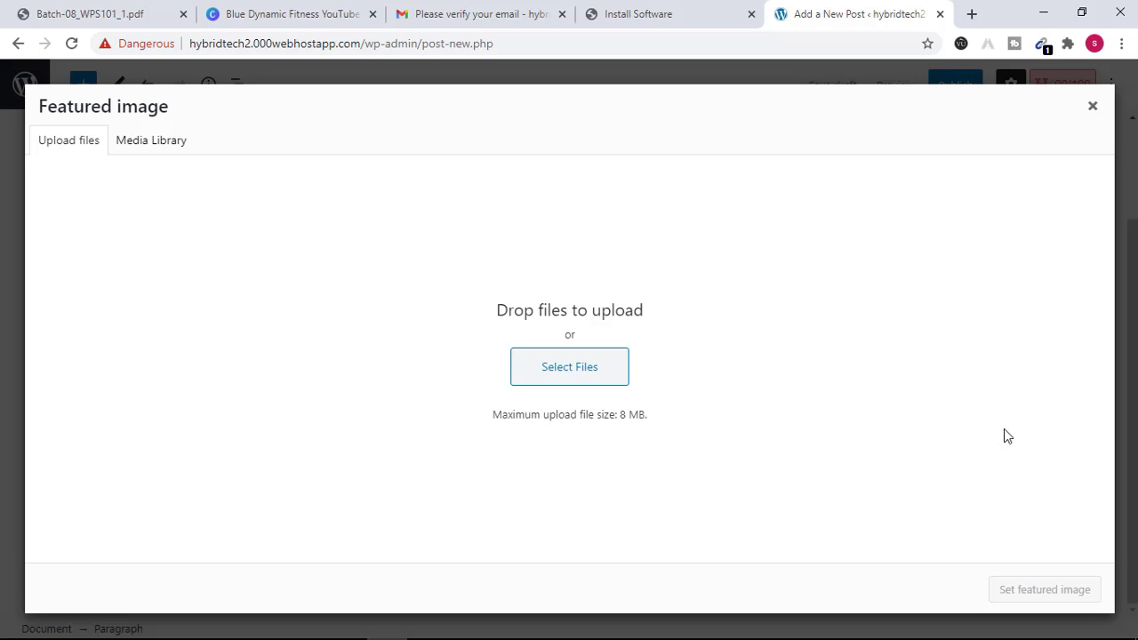
- Upload Untitled.png from the Desktop and set it as the featured image
left_click(605, 375)
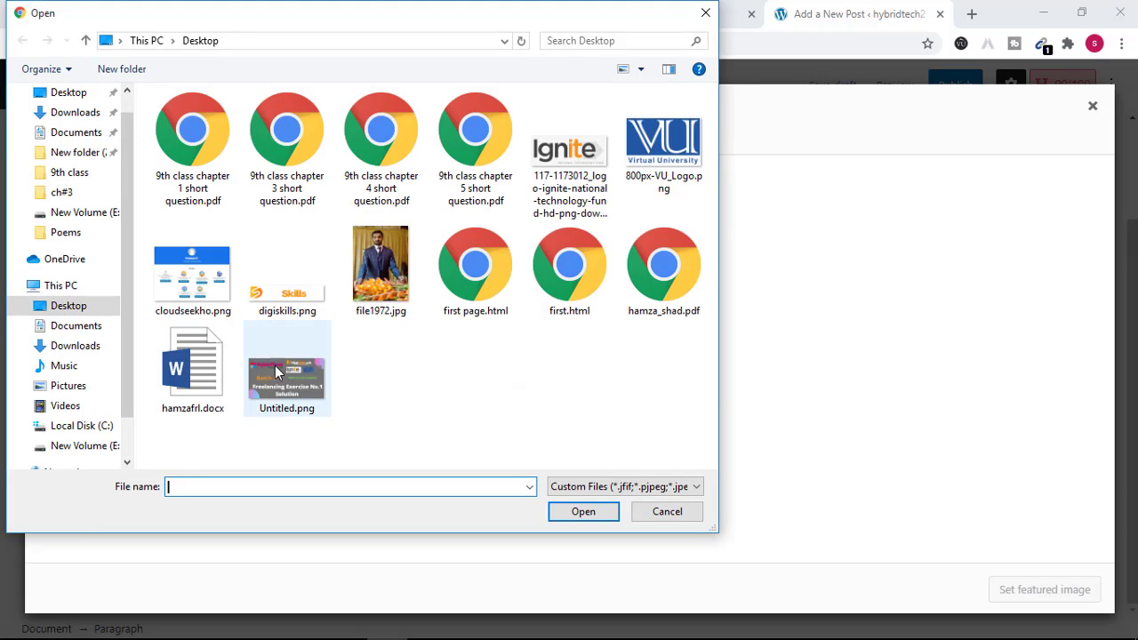
left_click(286, 382)
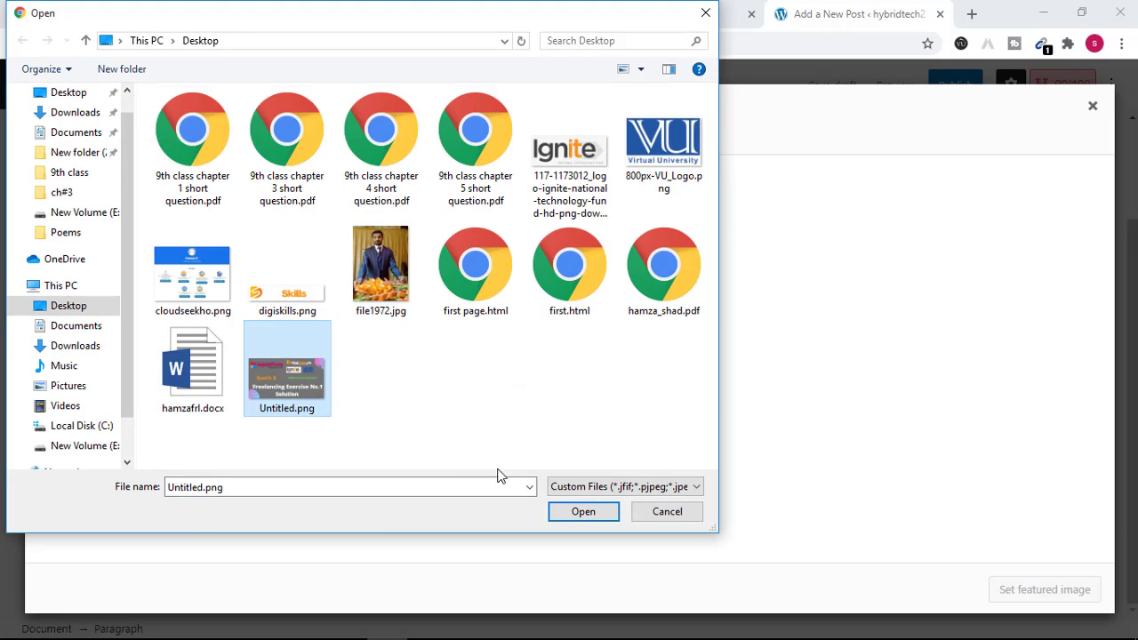
left_click(588, 511)
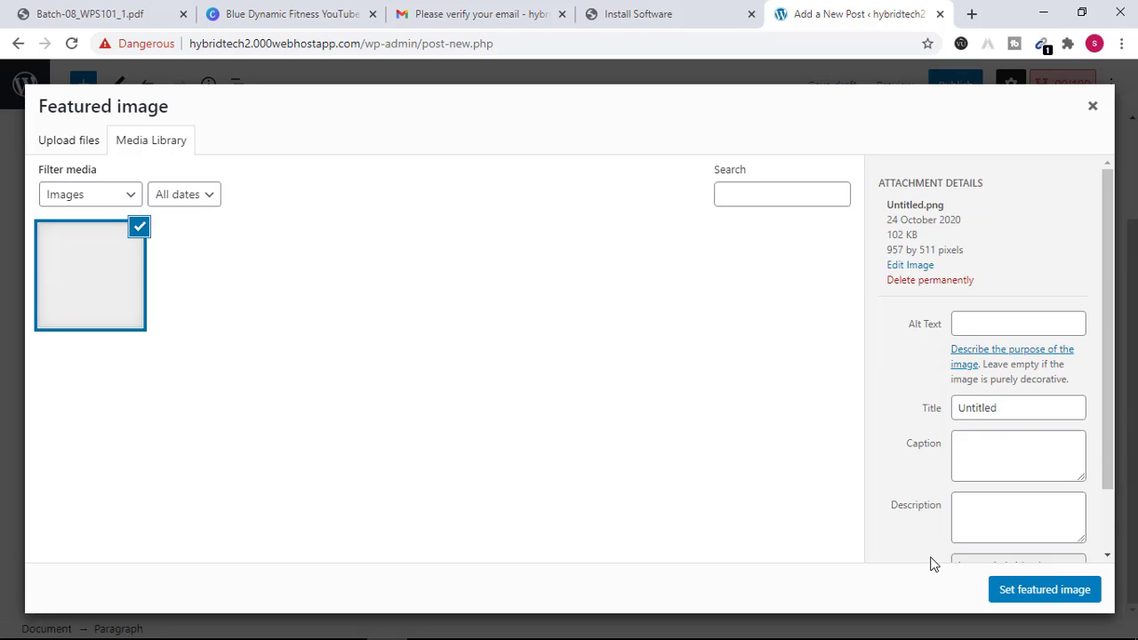
left_click(1027, 596)
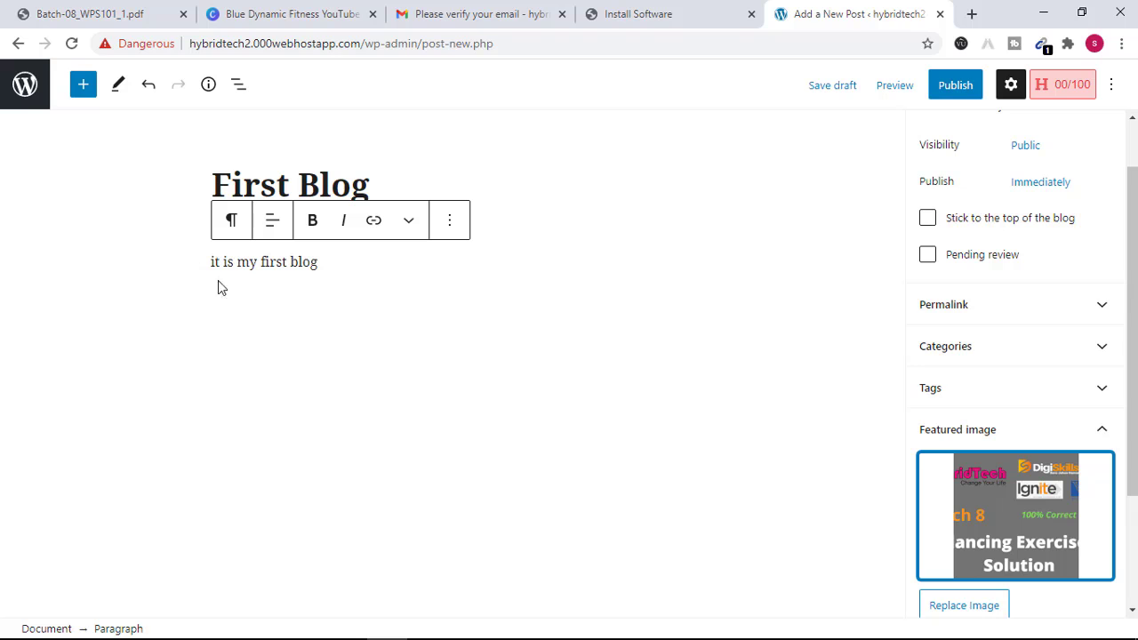
- Deselect the block and publish First Blog, confirming in the pre-publish panel
left_click(369, 188)
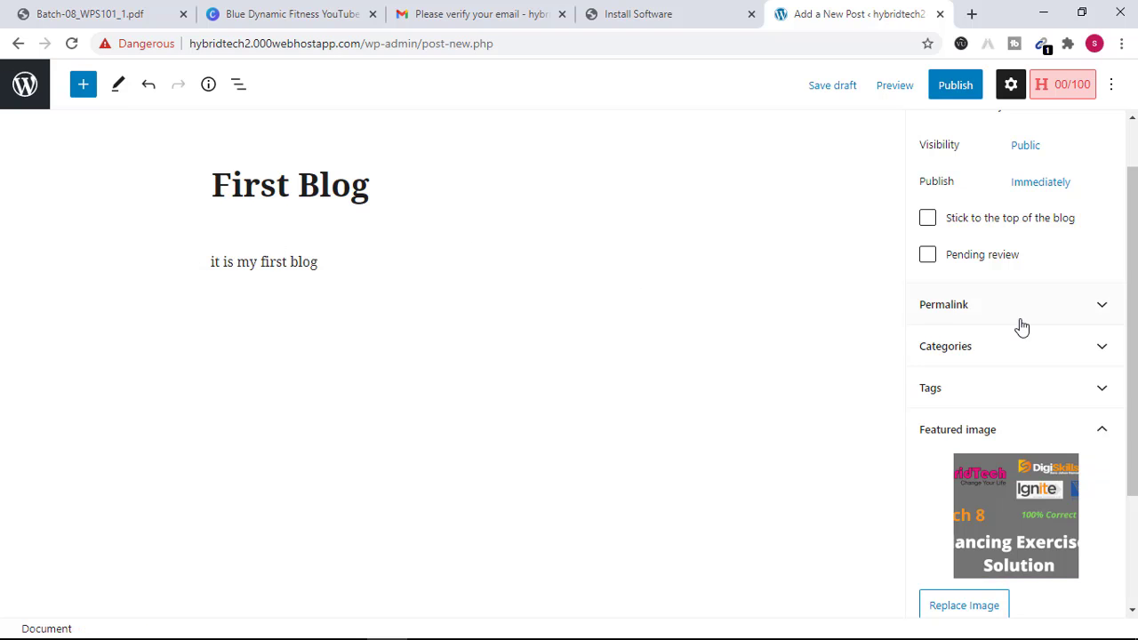
left_click(942, 89)
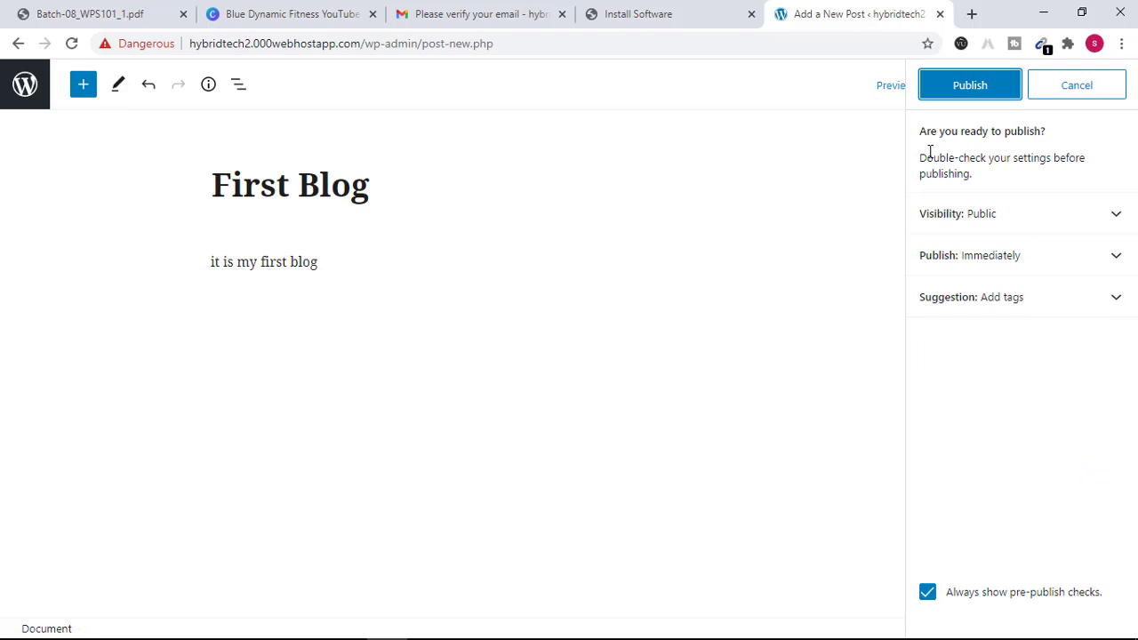
left_click(960, 91)
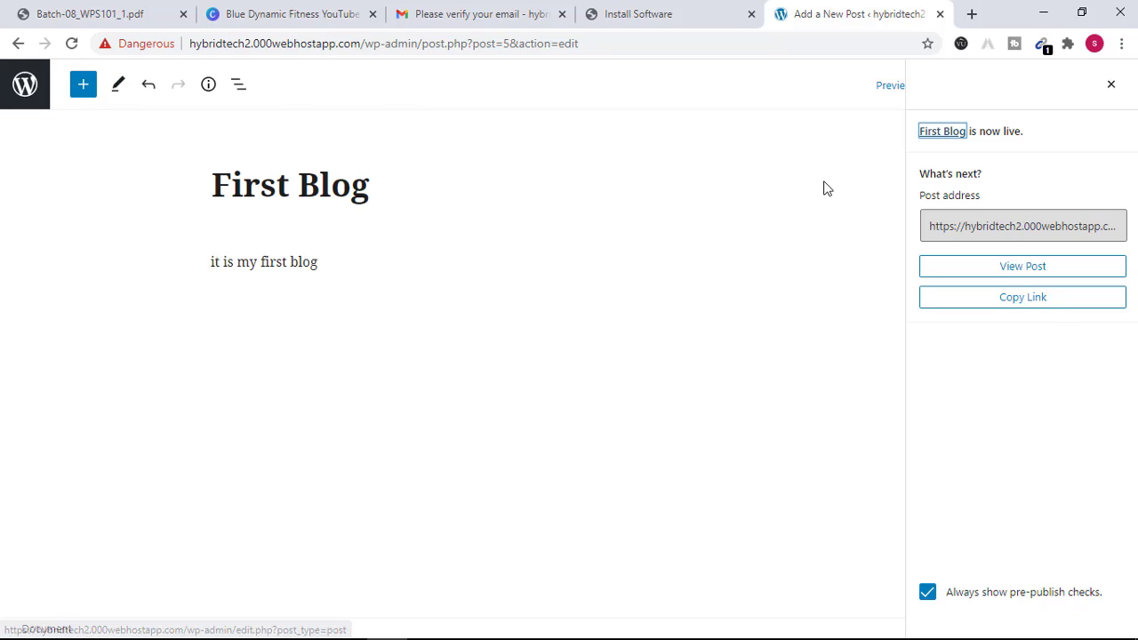
- Open View Post in a new tab and scroll through the live post's image and text
left_click(1043, 283)
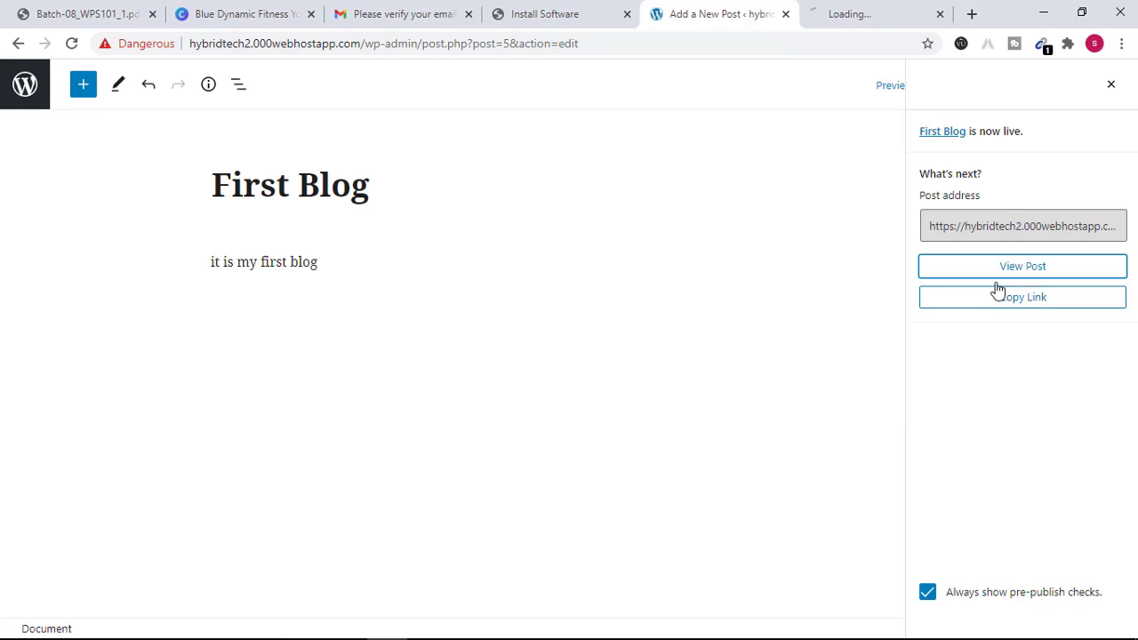
left_click(855, 9)
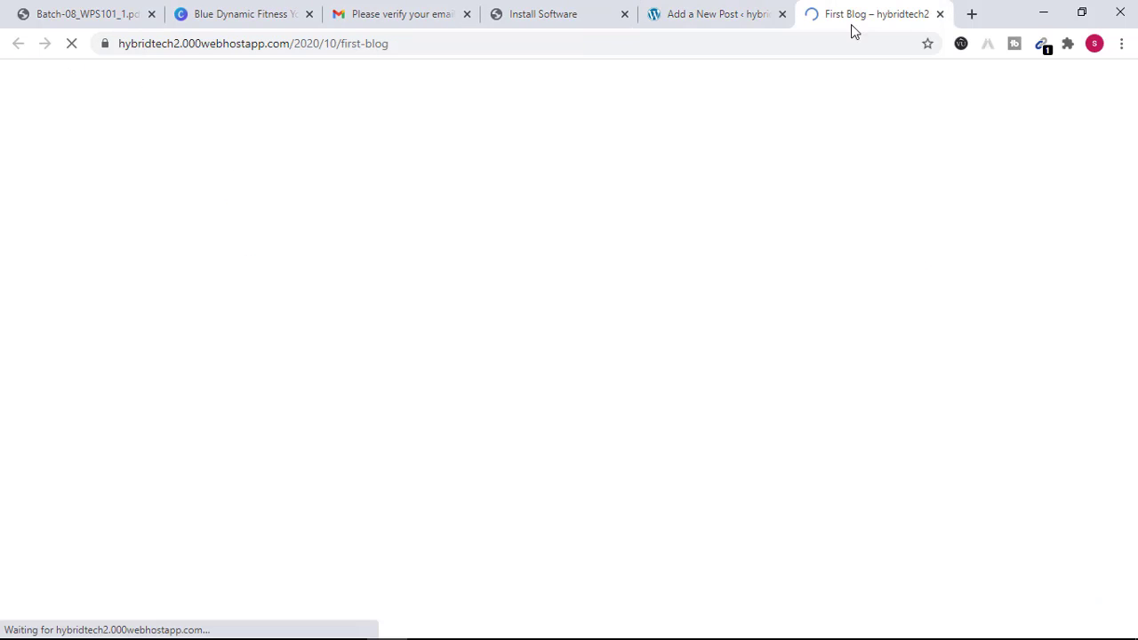
scroll(561, 313, "down", 3)
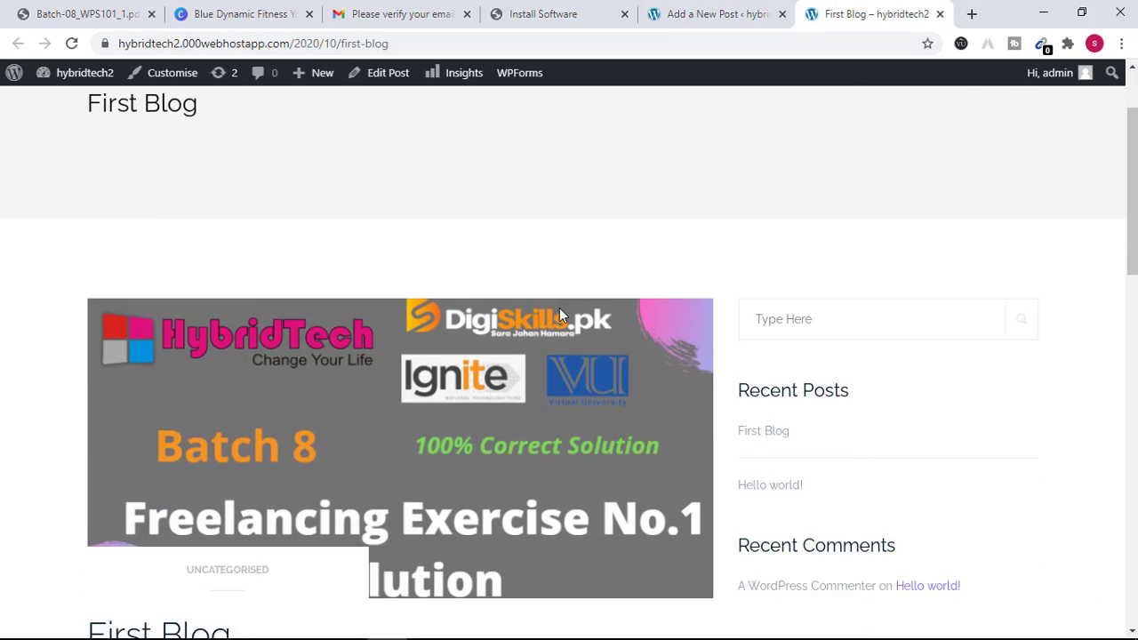
scroll(560, 307, "down", 2)
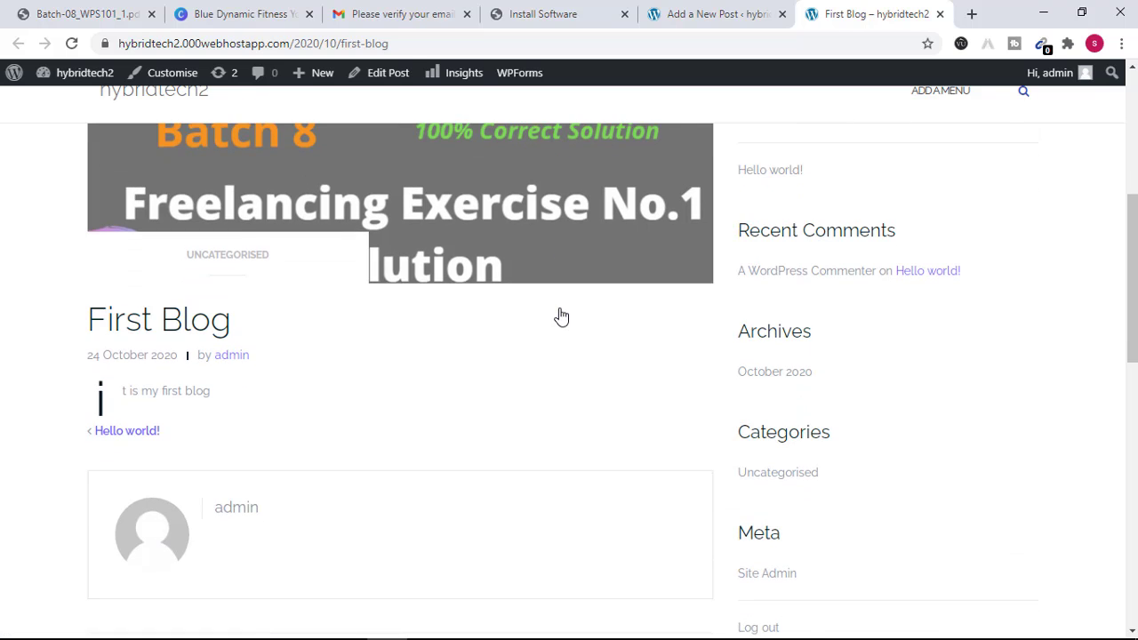
scroll(559, 308, "up", 2)
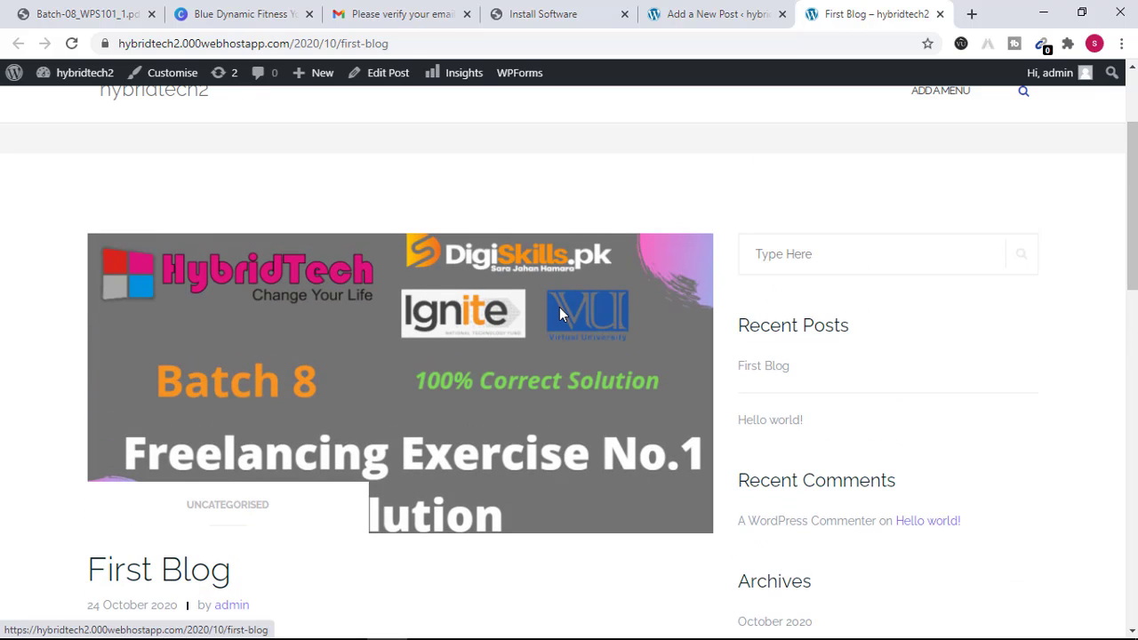
scroll(559, 312, "down", 3)
scroll(561, 312, "up", 3)
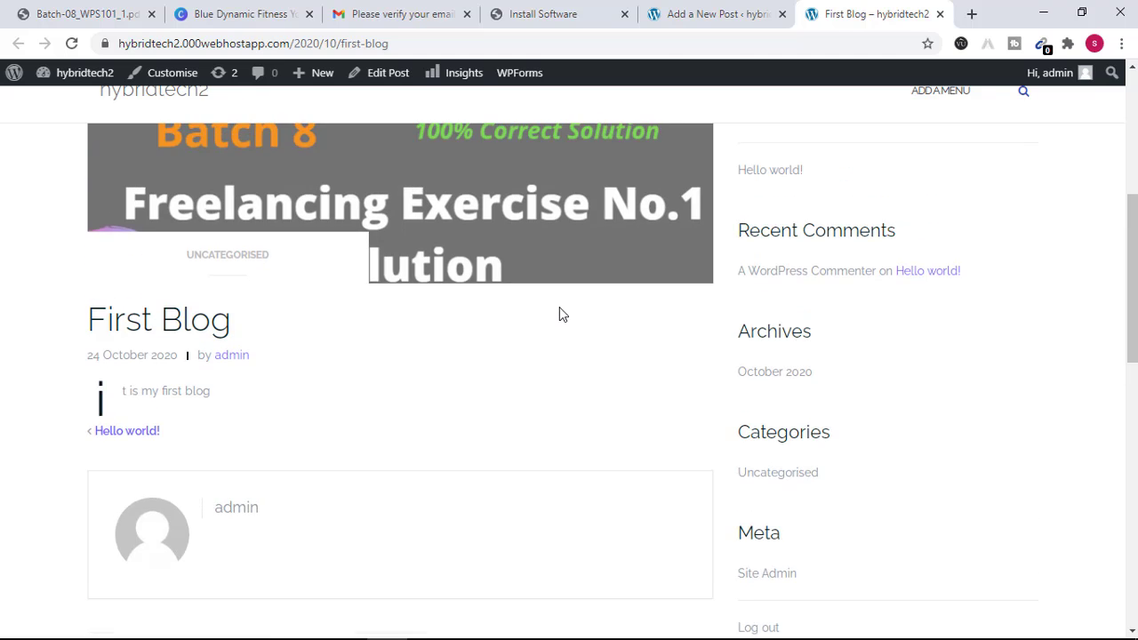
scroll(559, 313, "up", 1)
scroll(560, 314, "up", 1)
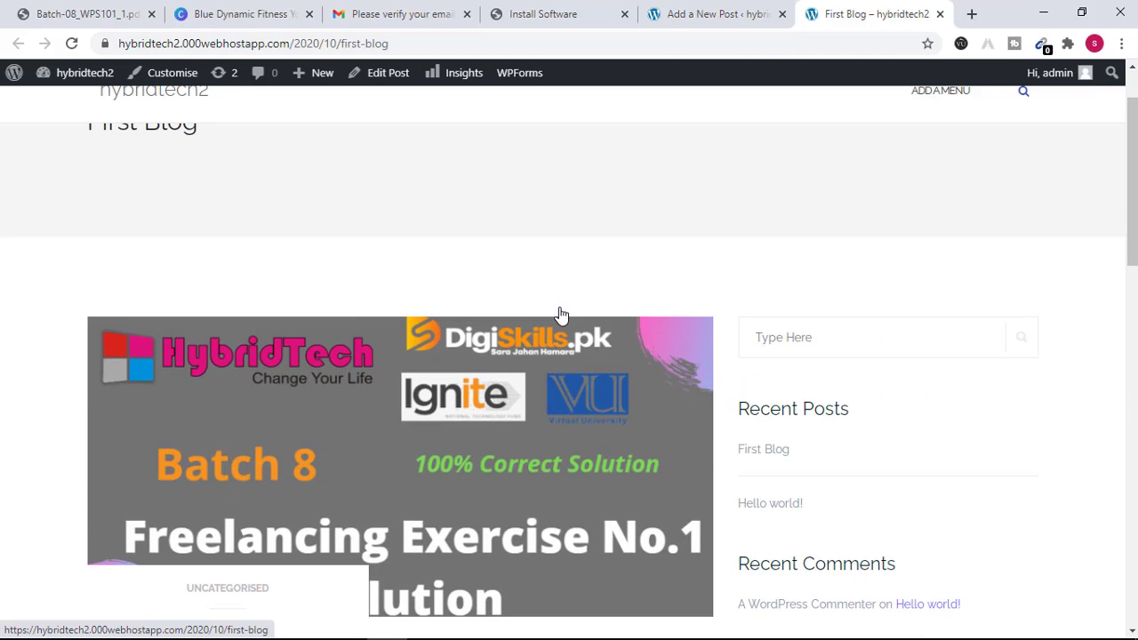